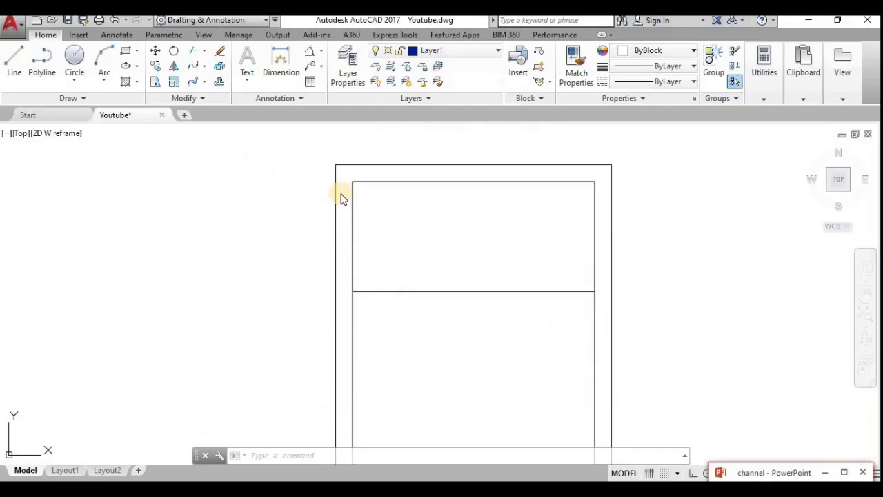
- Try the ribbon's array-type list, starting and then cancelling a rectangular array
scroll(339, 194, down, 2)
scroll(328, 228, up, 3)
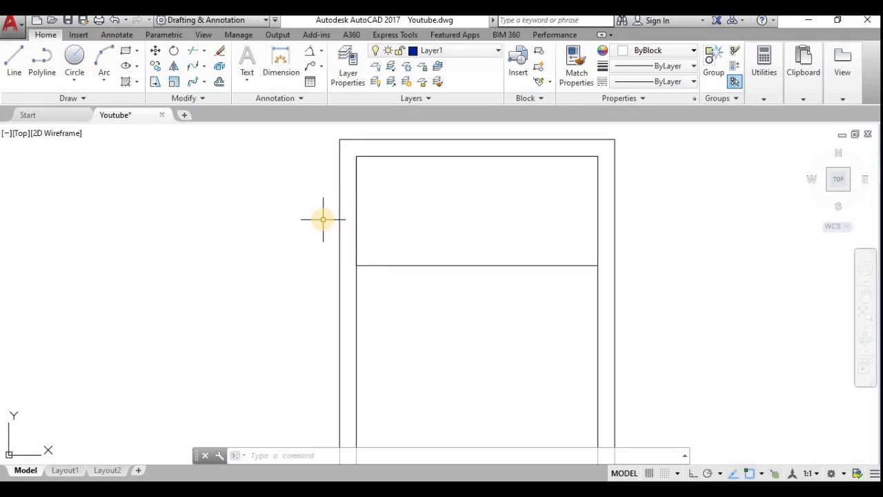
scroll(414, 262, down, 2)
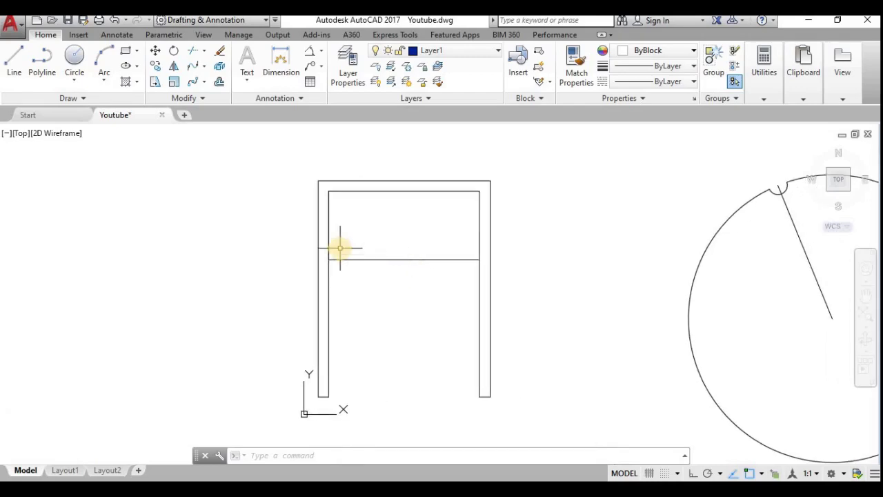
scroll(345, 282, up, 3)
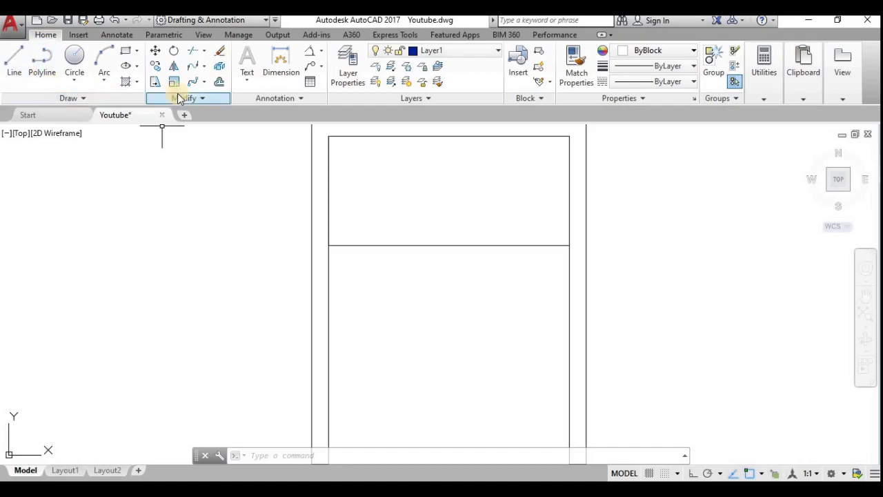
click(203, 82)
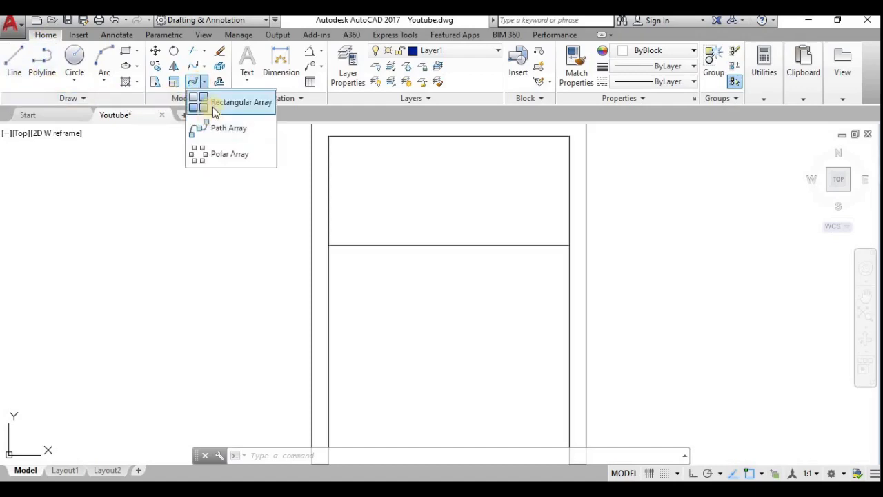
click(216, 105)
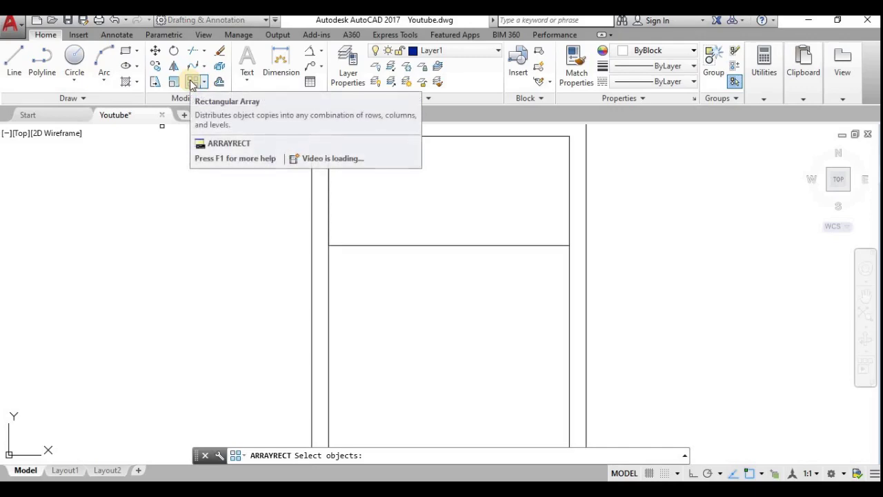
key(Escape)
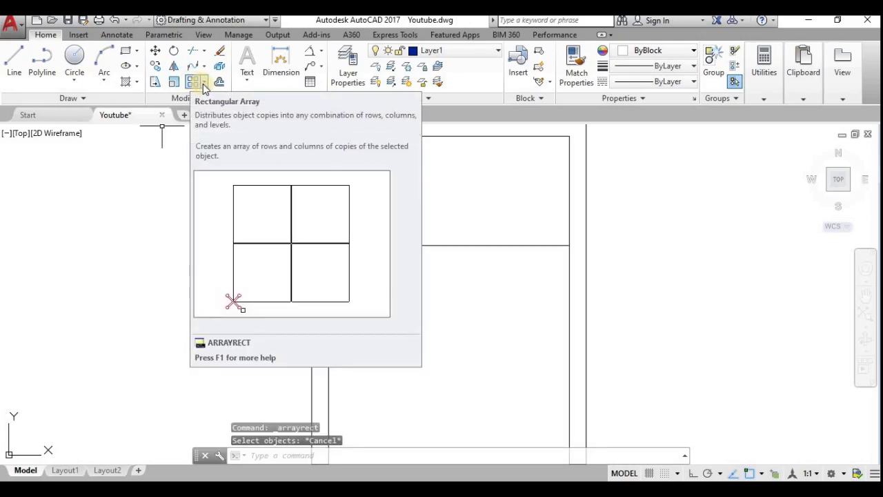
click(204, 83)
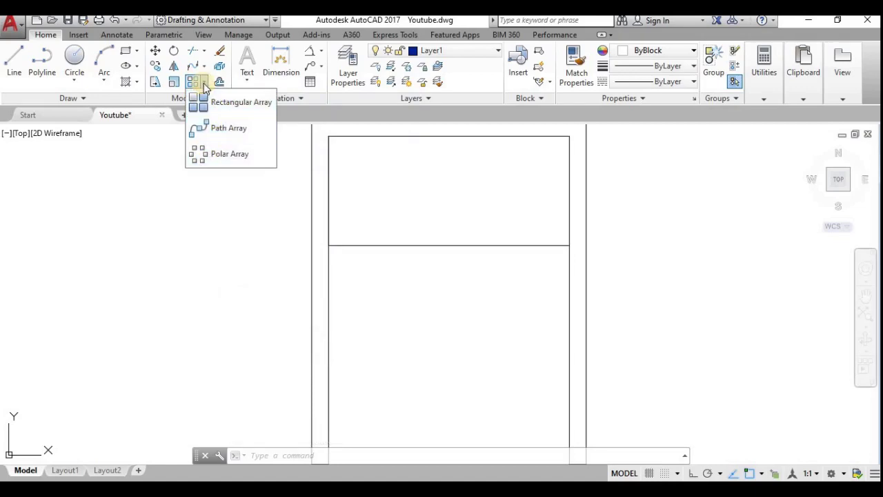
click(204, 84)
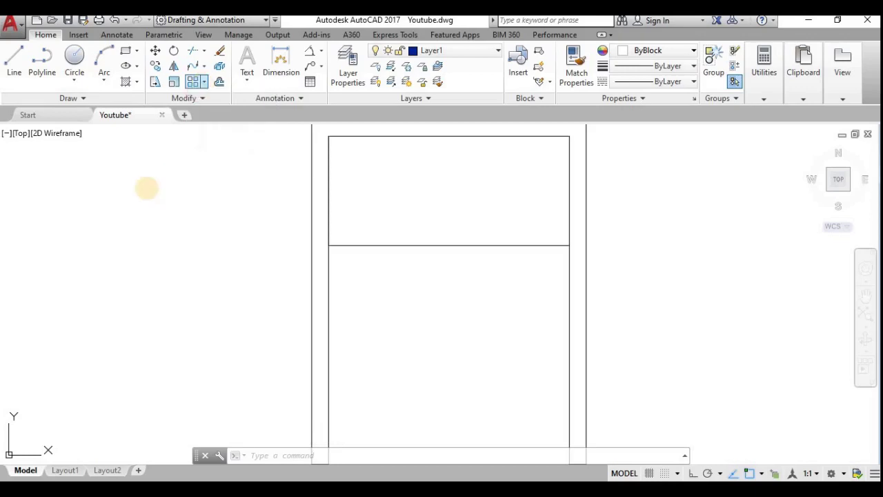
click(312, 456)
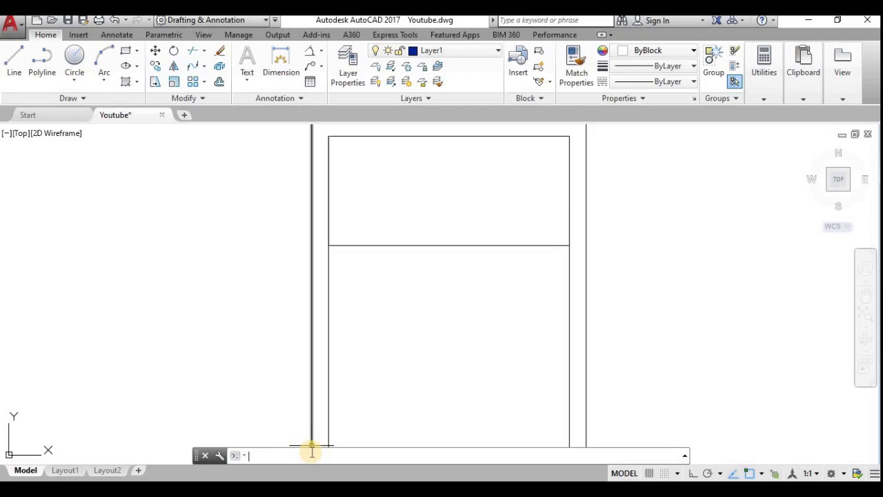
- Start the general ARRAY command from the typed 'array' autocomplete list
text(array)
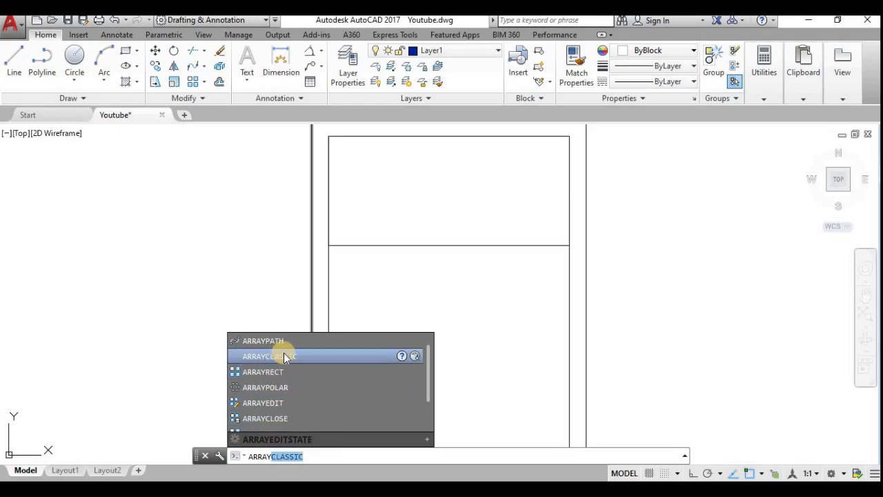
scroll(283, 352, up, 1)
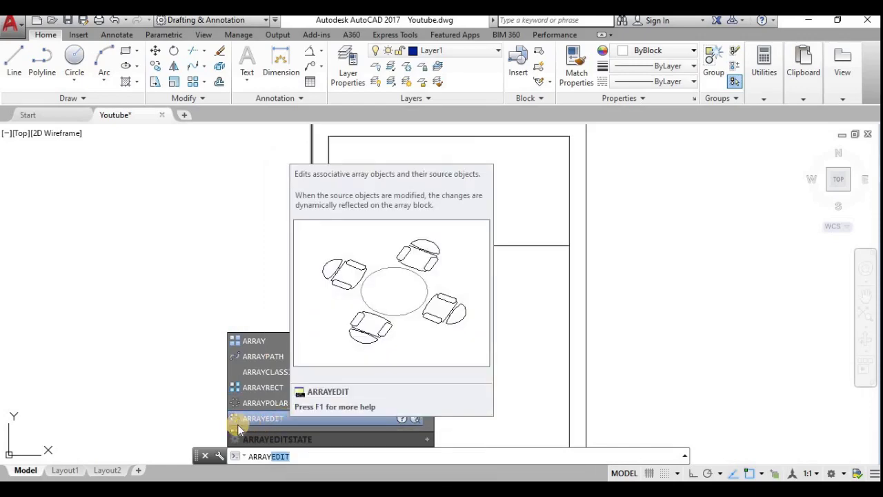
scroll(247, 419, down, 1)
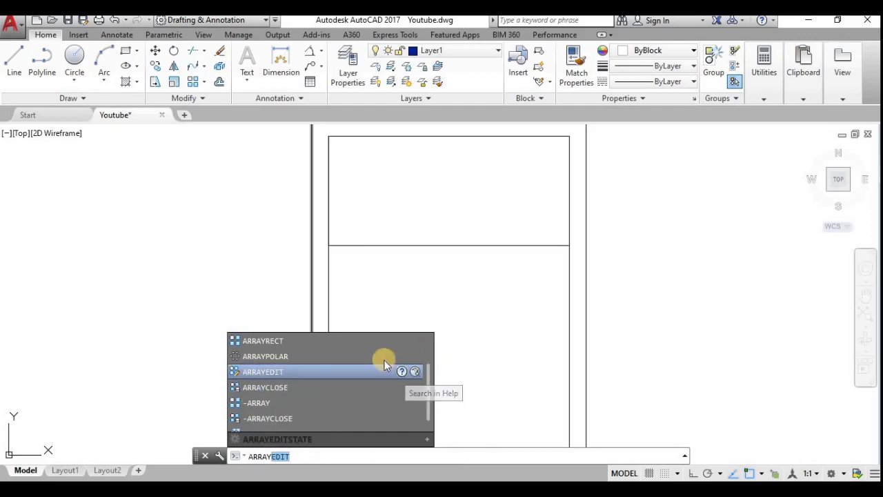
scroll(262, 407, down, 1)
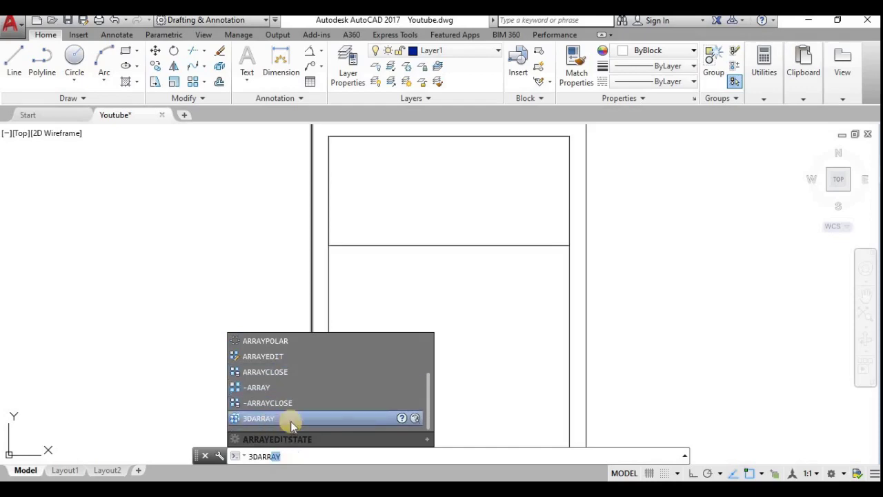
scroll(263, 410, up, 4)
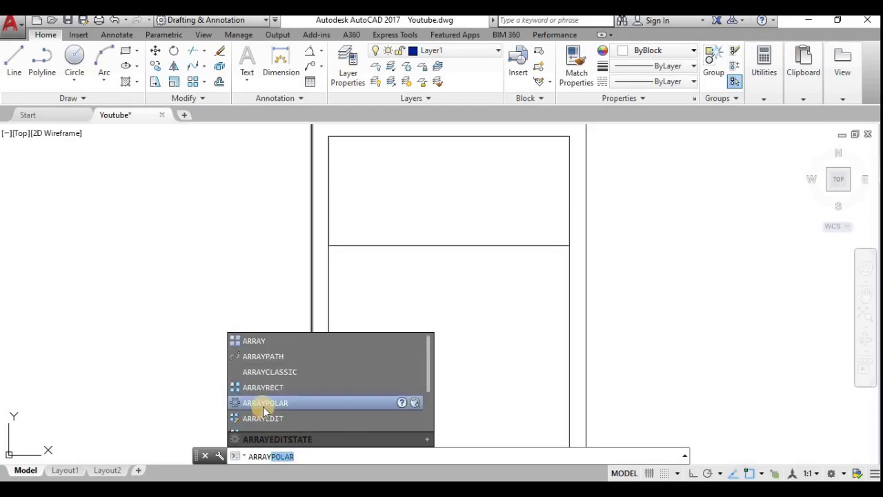
key(Up)
key(Up)
key(Up)
key(Up)
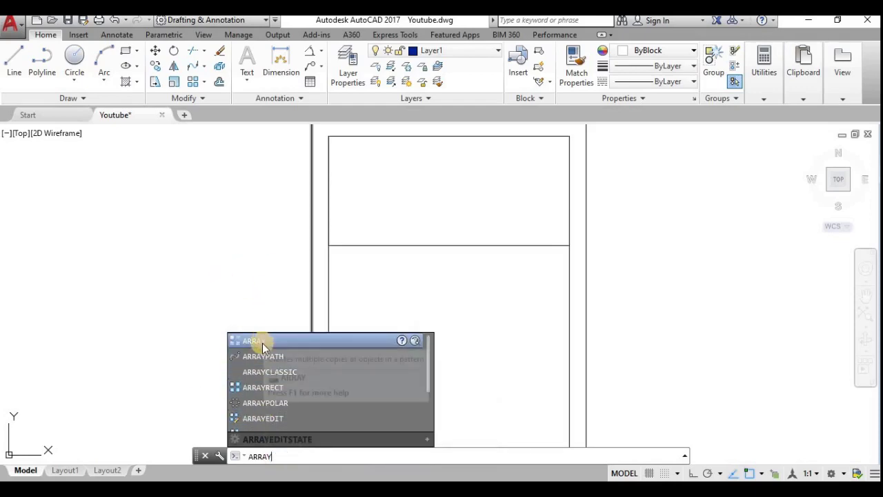
click(257, 341)
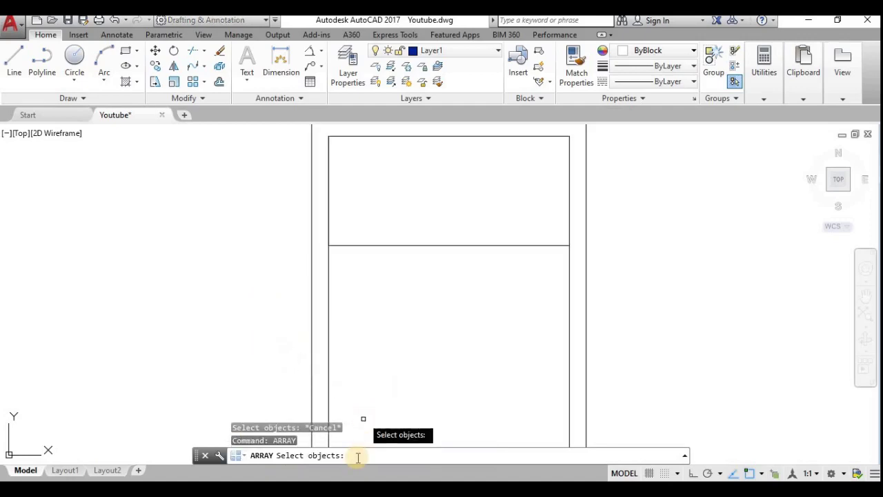
- Select the middle horizontal dividing line and choose the Rectangular array type
click(408, 244)
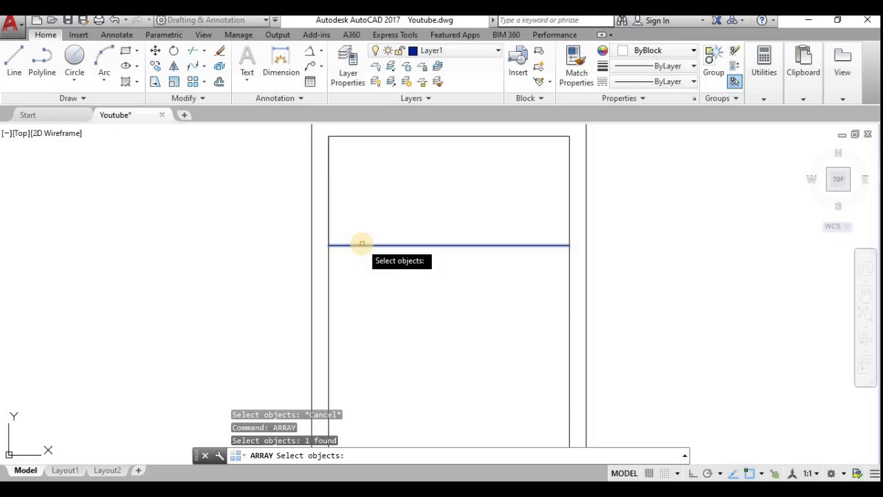
key(Return)
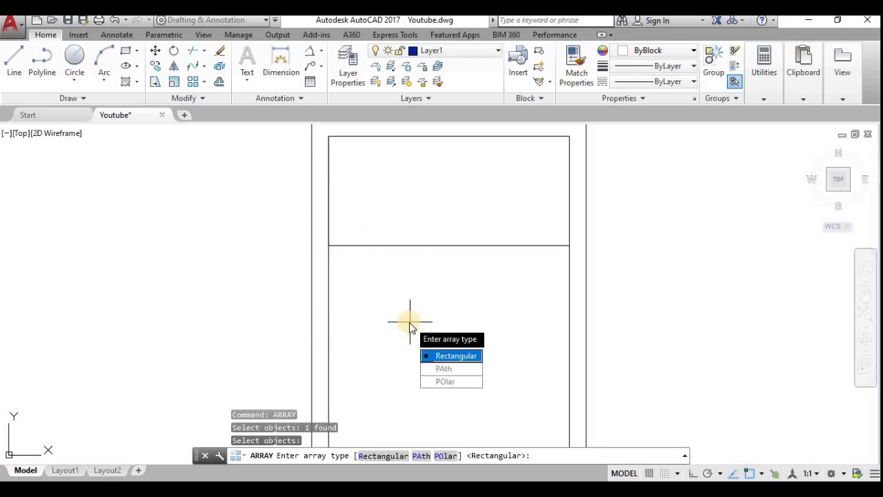
click(377, 457)
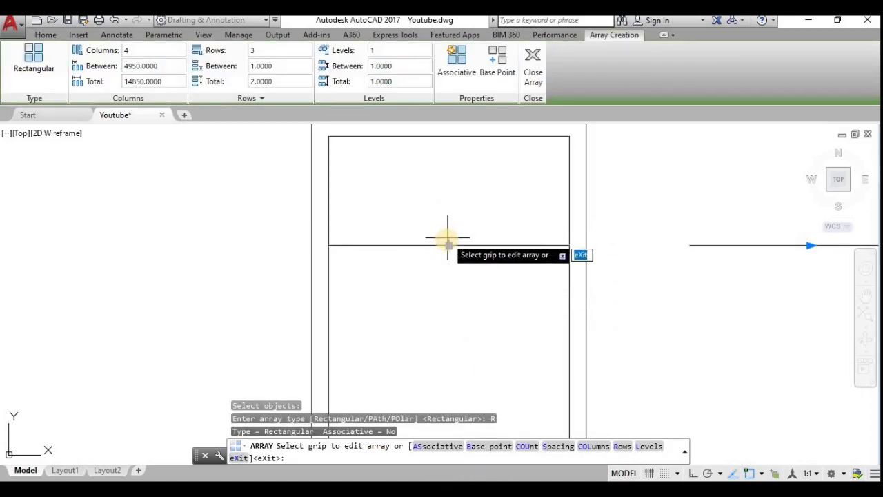
- Base the array at the line's left endpoint and set 1 column and 10 rows
click(493, 447)
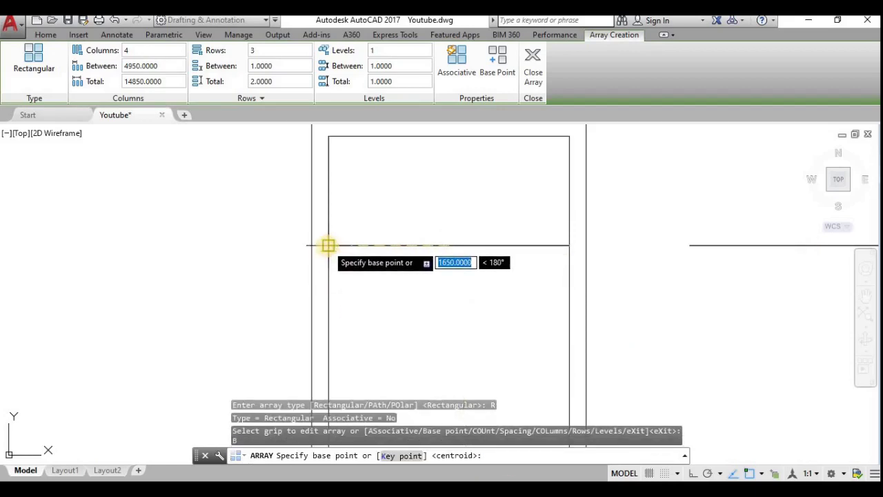
click(327, 244)
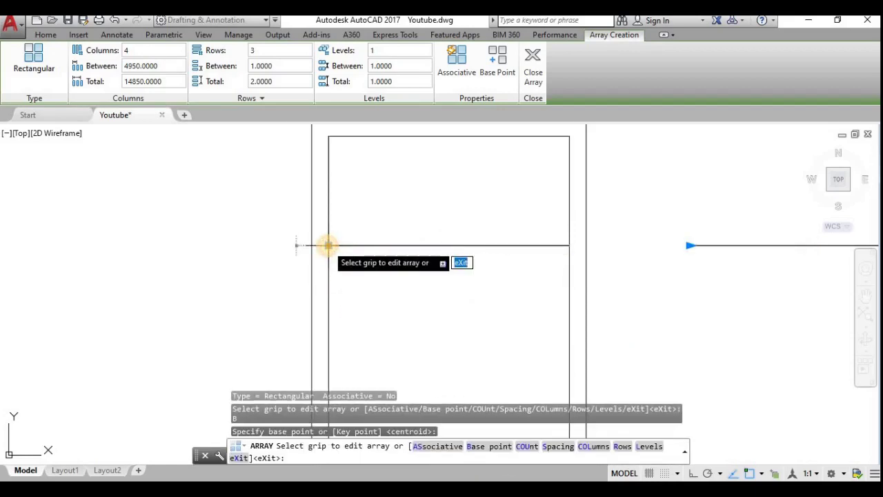
click(526, 446)
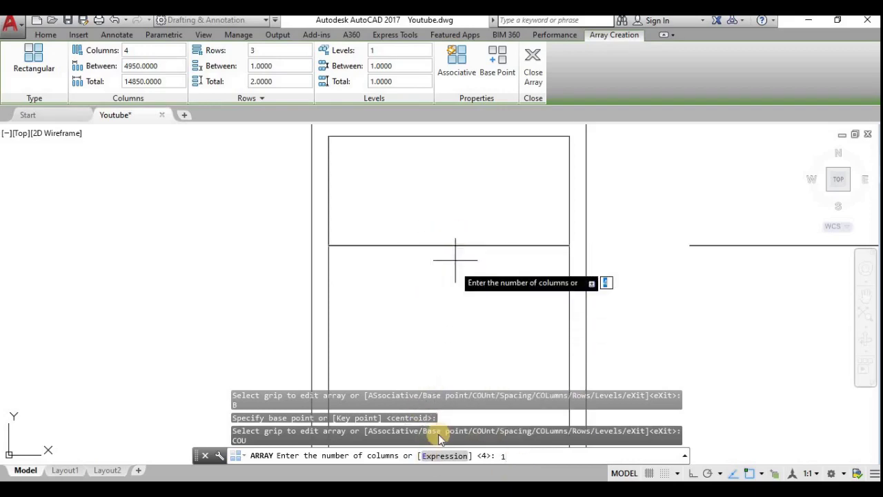
mouse_move(520, 469)
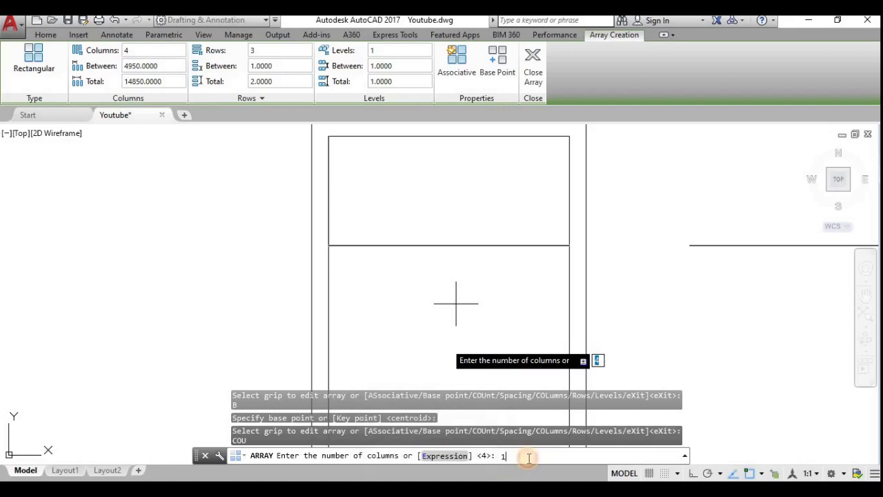
key(Return)
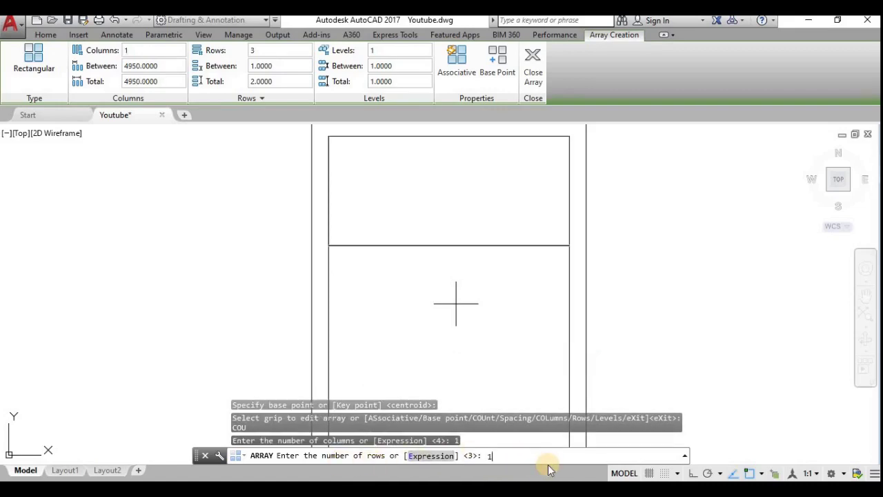
key(Return)
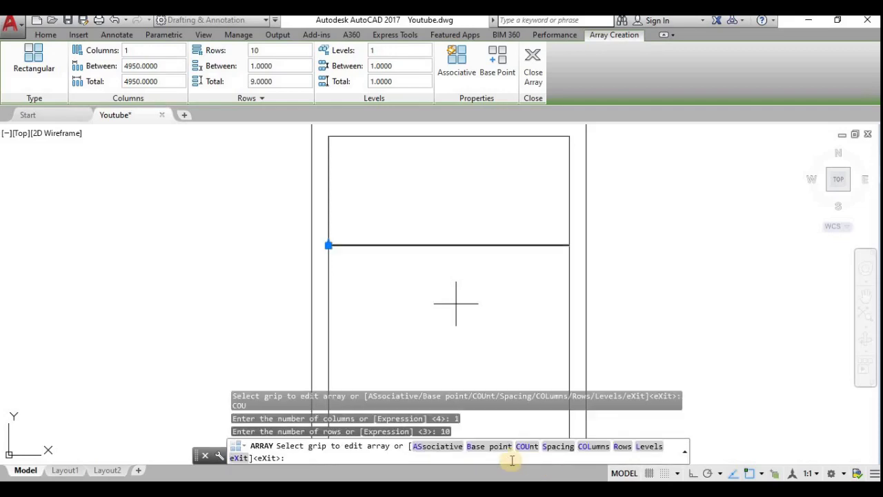
click(551, 447)
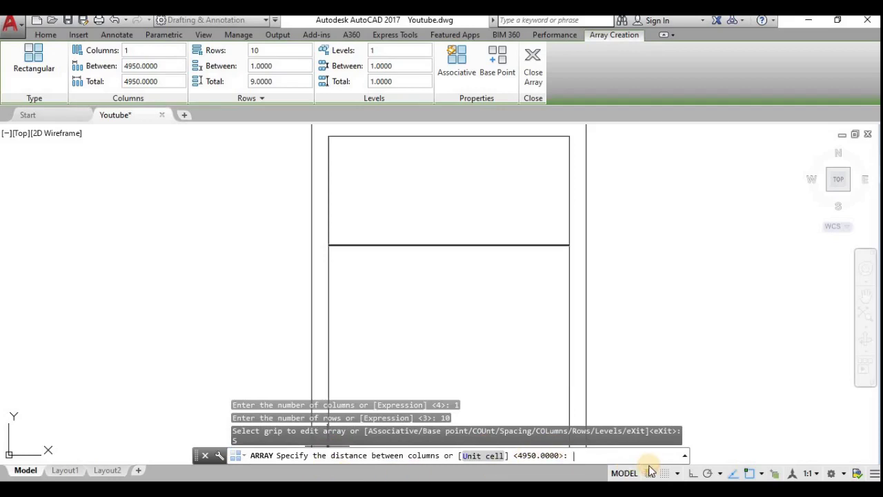
- Set column spacing to 1 and row spacing to -300 so lines step downward
key(Return)
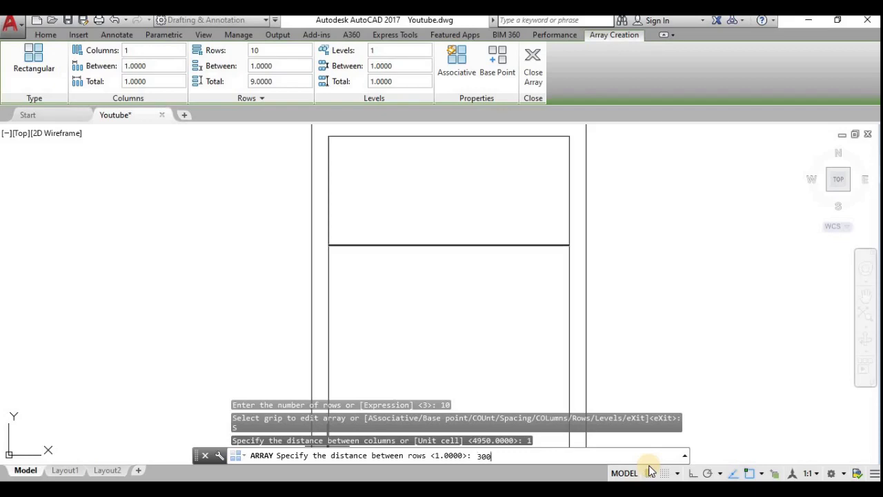
key(Return)
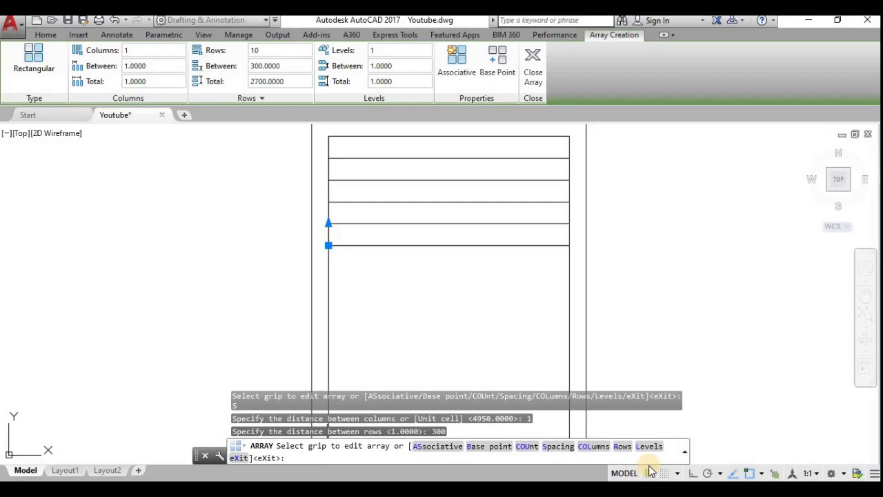
scroll(519, 277, down, 3)
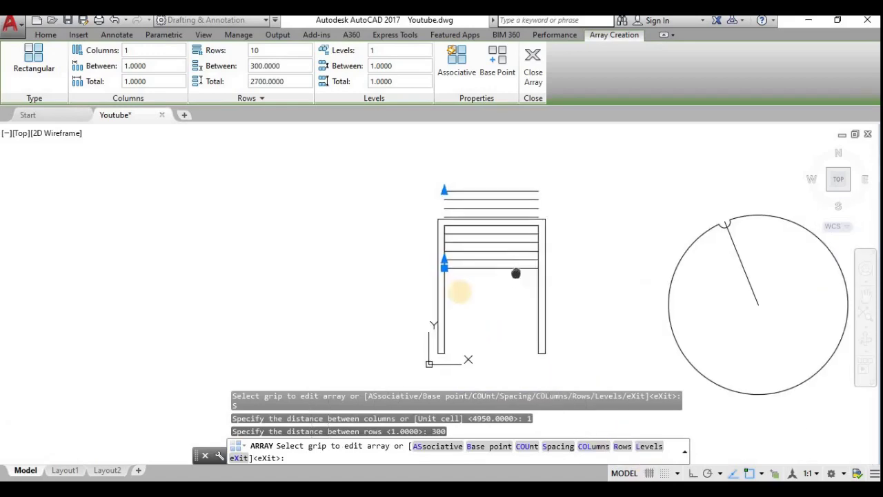
scroll(516, 273, up, 3)
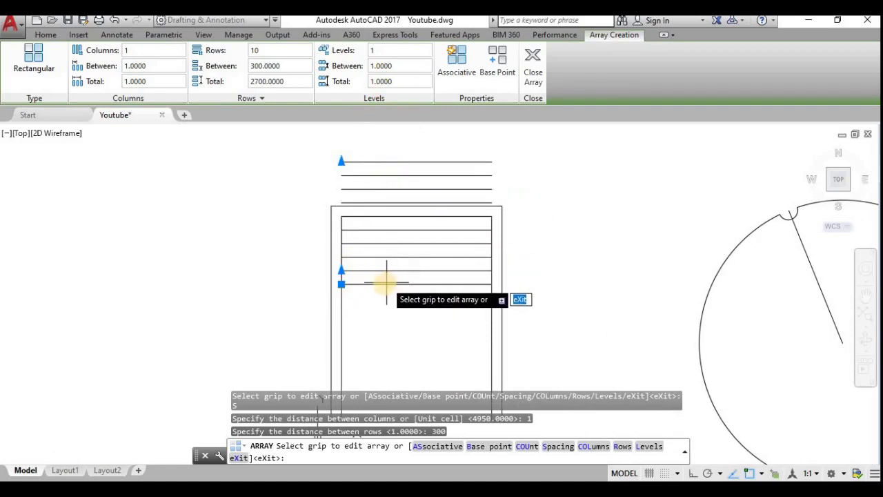
click(556, 450)
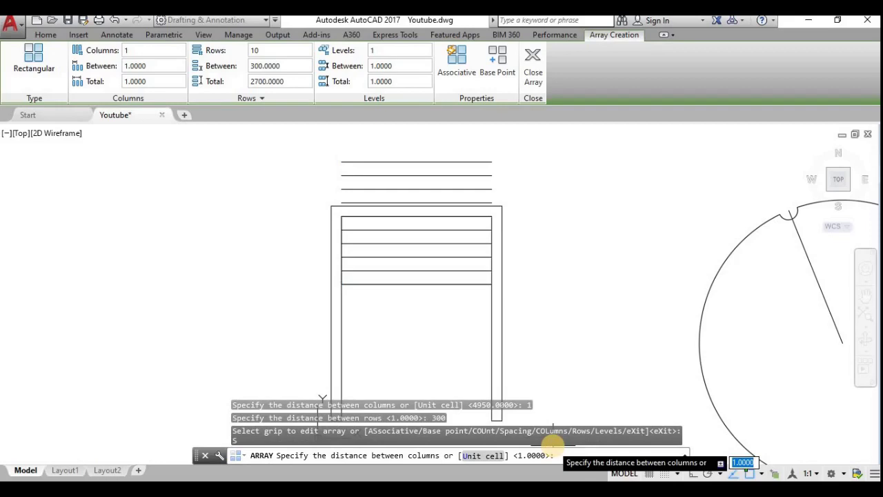
text(1)
key(Return)
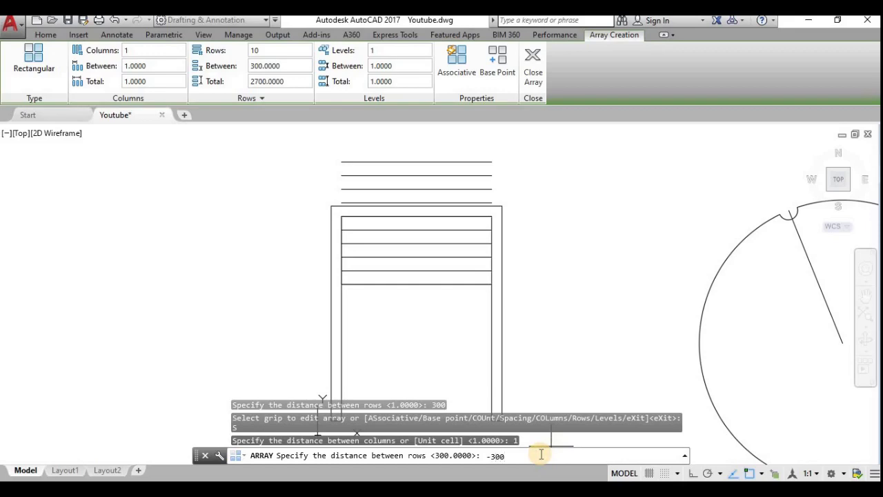
key(Return)
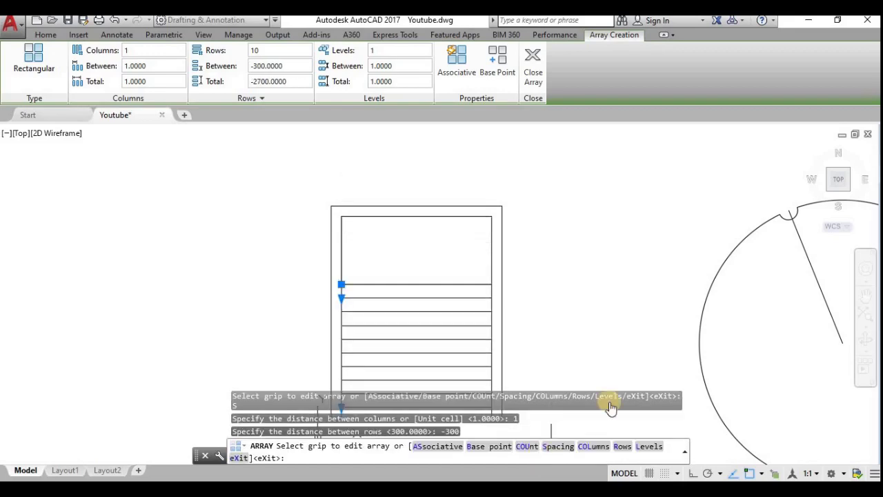
- Keep the array at a single column with the default column spacing
middle_drag(435, 347, 427, 320)
scroll(387, 309, up, 1)
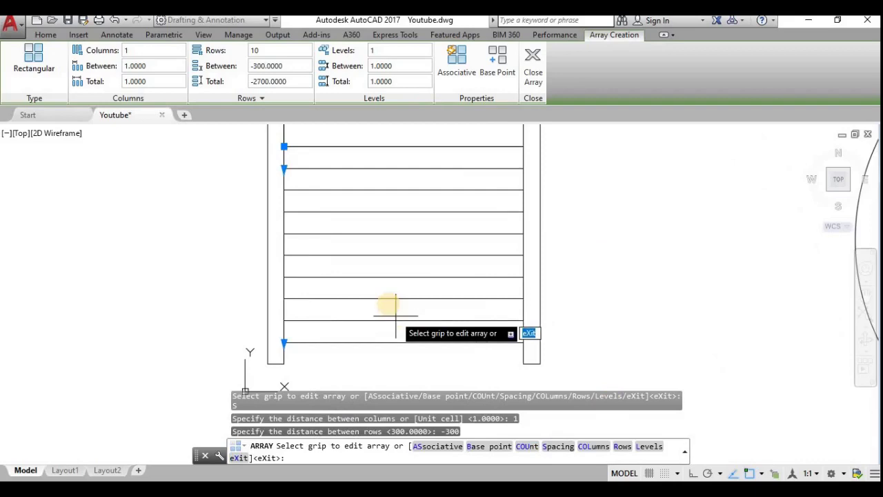
scroll(386, 309, down, 1)
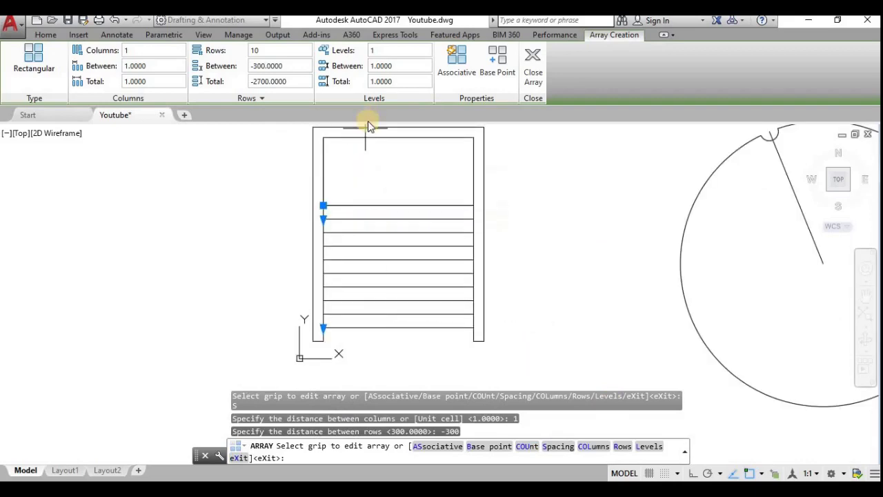
click(595, 448)
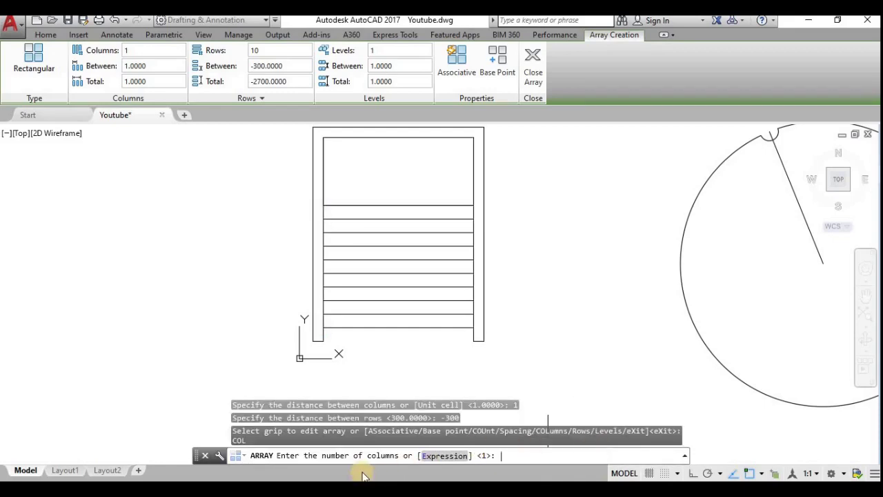
key(Return)
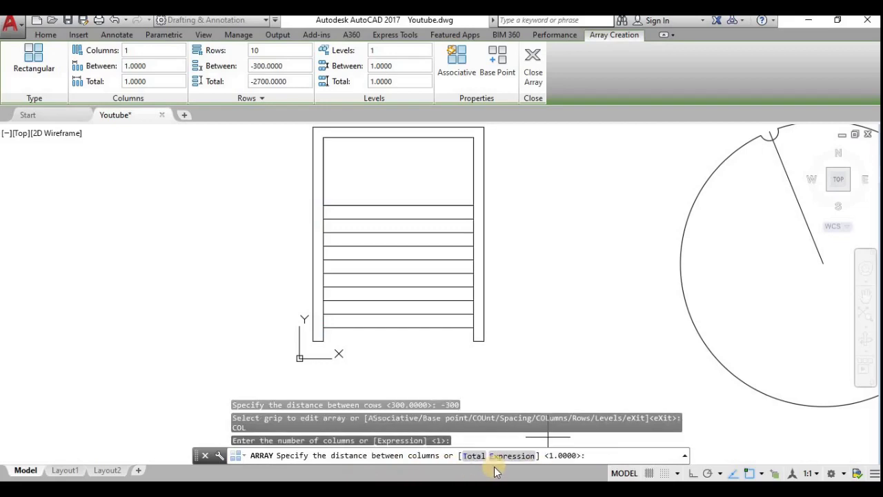
key(Return)
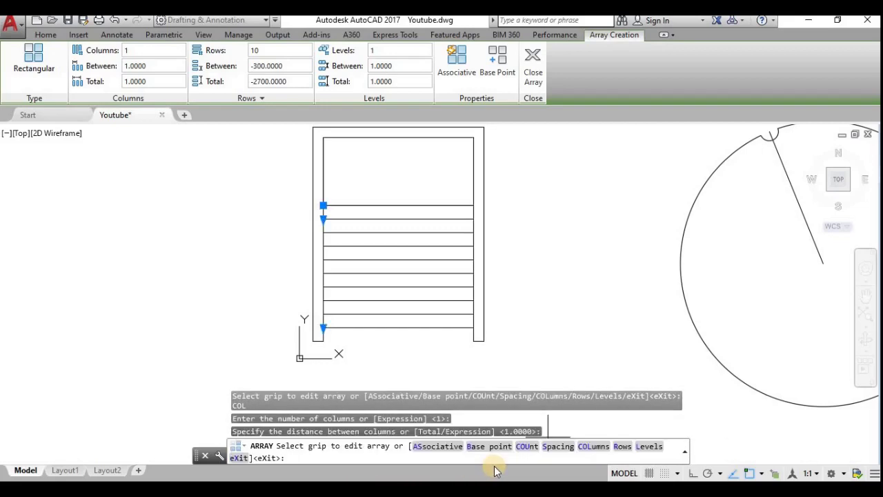
- Set the array to 20 levels with 1000 level spacing
click(650, 447)
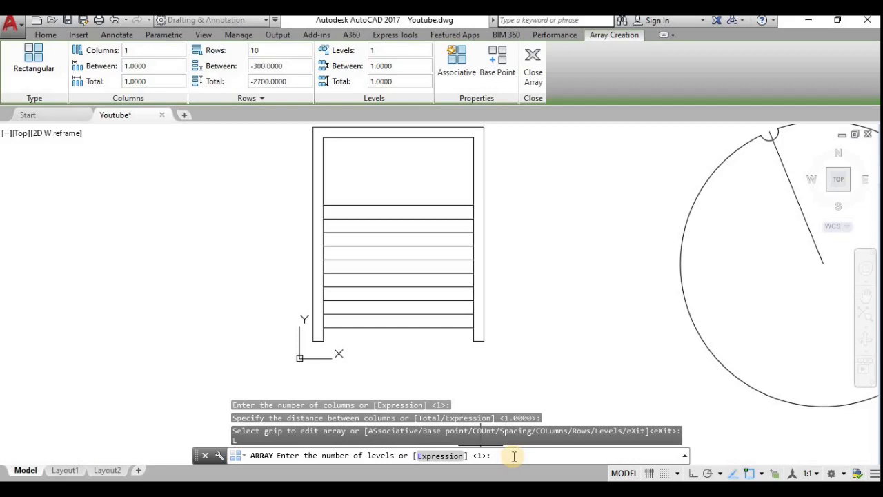
key(Return)
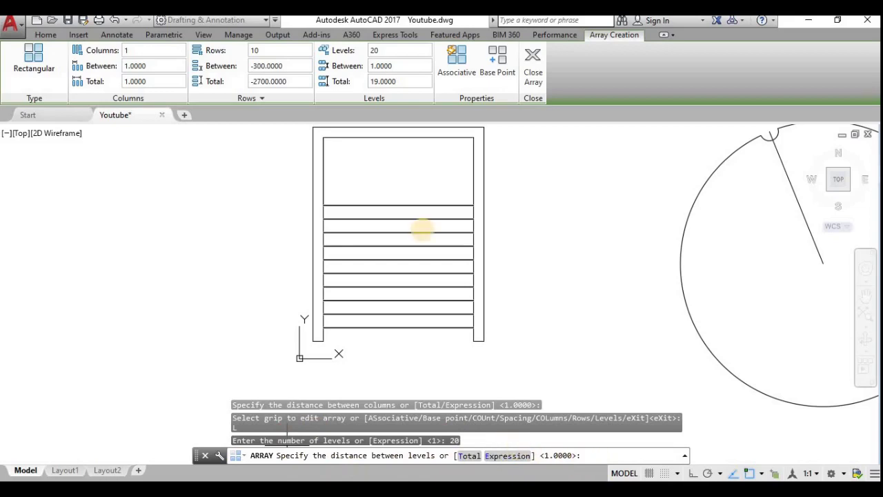
scroll(356, 213, up, 3)
scroll(356, 213, down, 2)
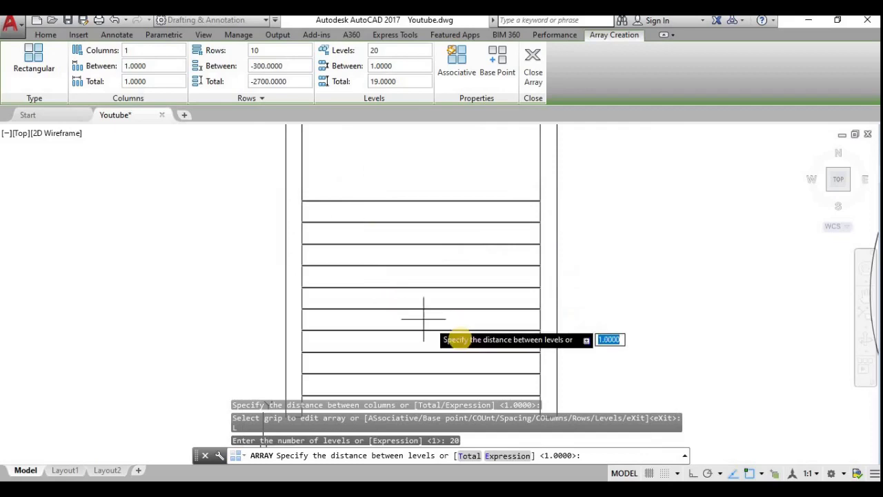
middle_drag(459, 335, 458, 304)
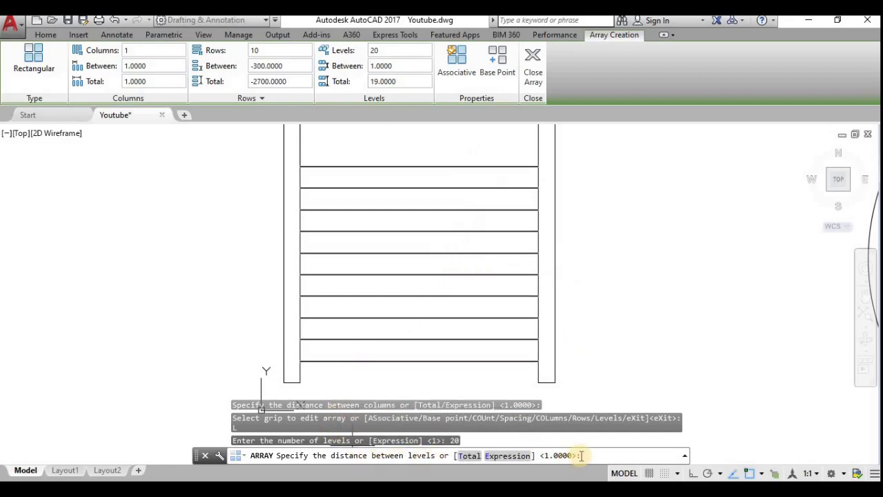
text(1)
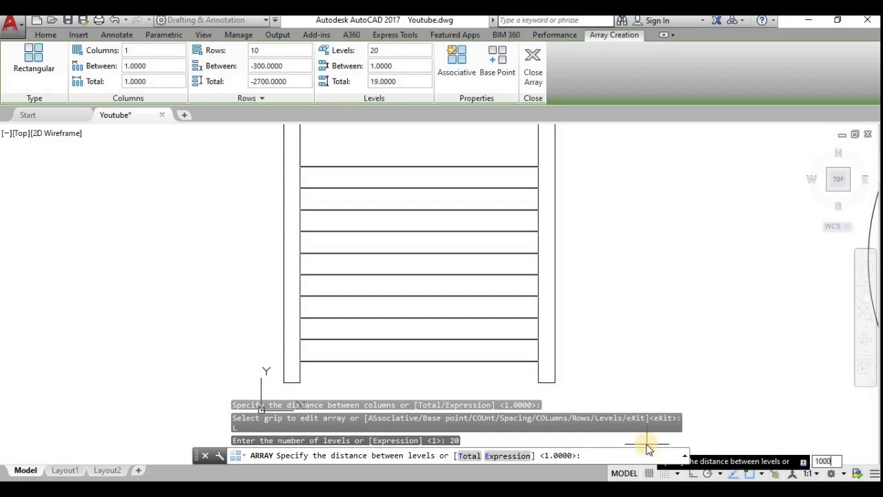
text(000)
key(Return)
- Reset the levels to 1 with spacing 1 and exit the array
scroll(315, 307, down, 4)
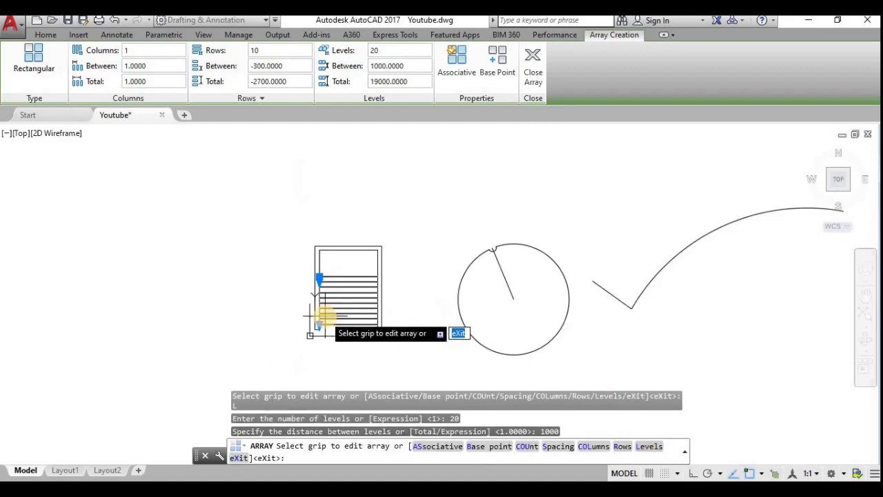
scroll(319, 318, up, 4)
scroll(397, 238, up, 2)
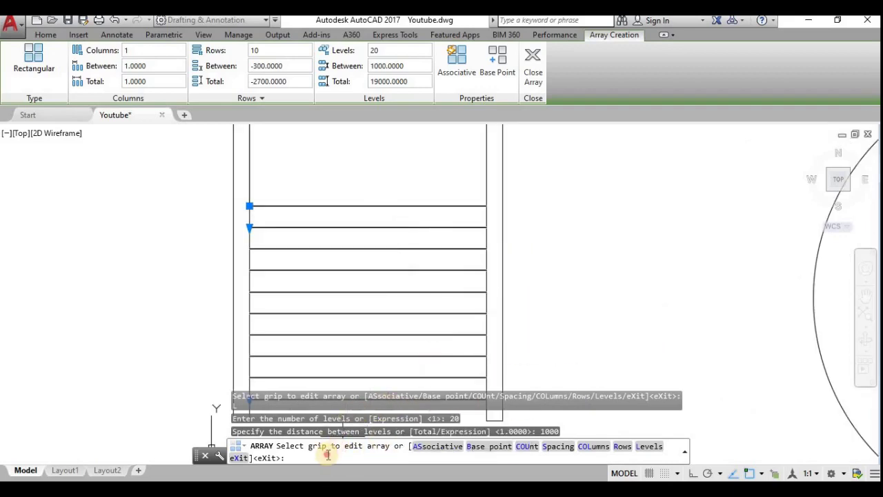
click(645, 447)
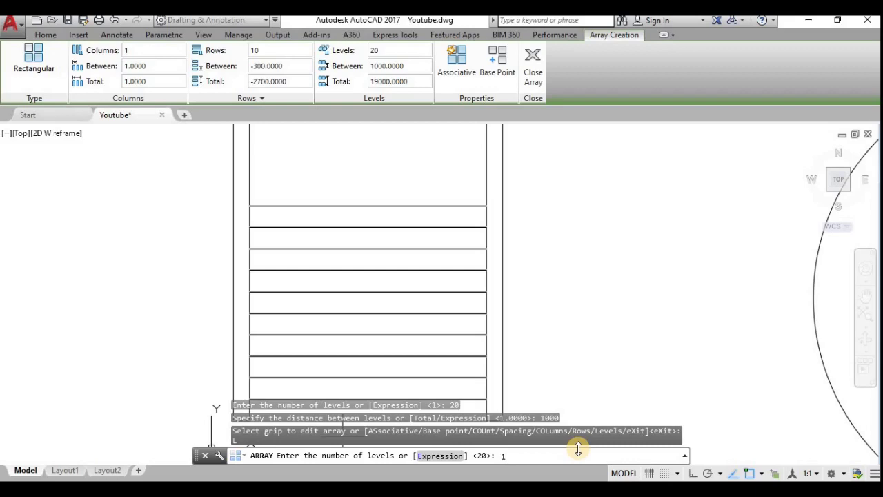
key(Return)
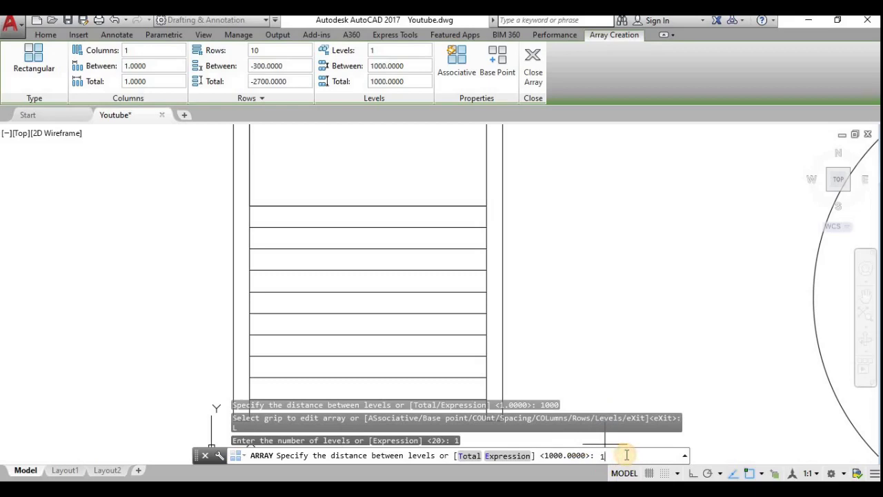
text(1)
key(Return)
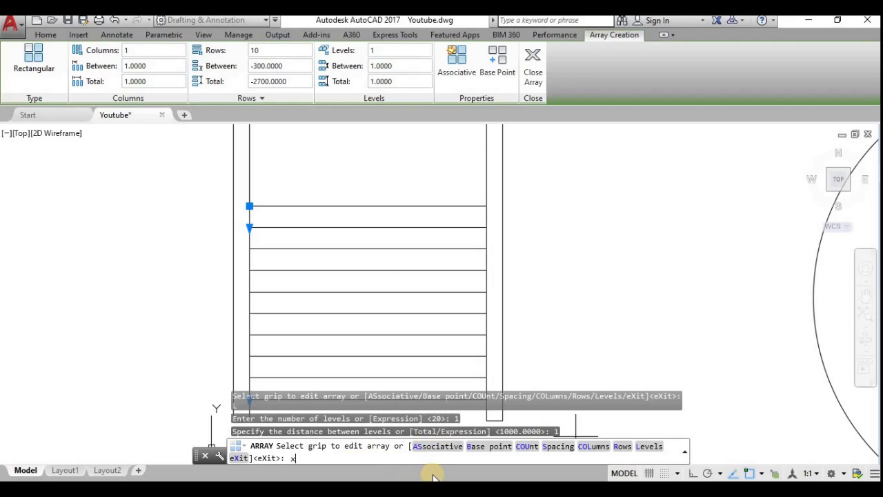
key(Return)
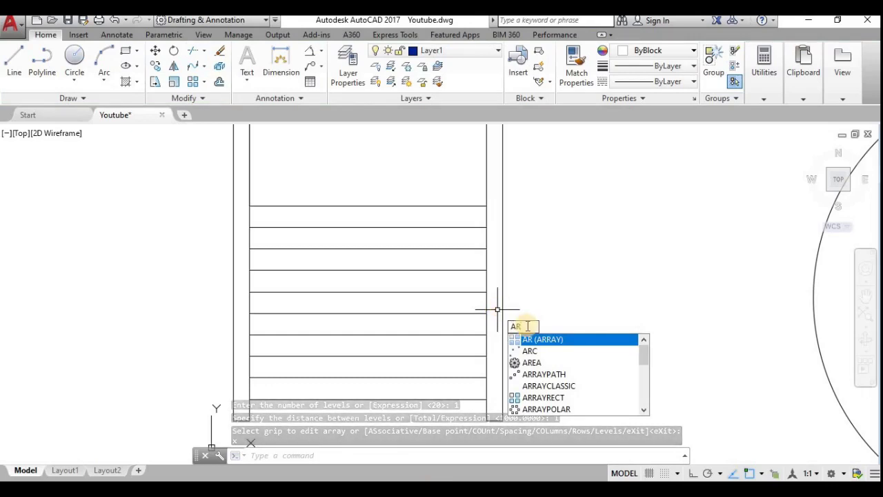
text(r)
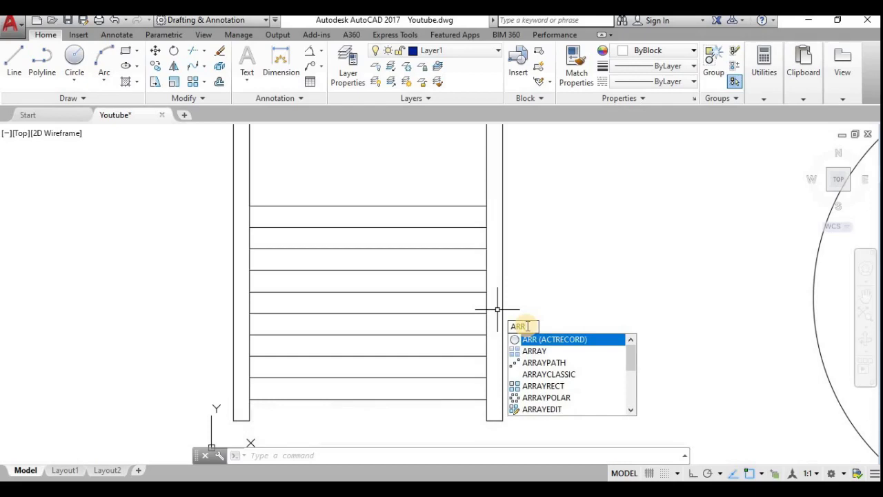
text(a)
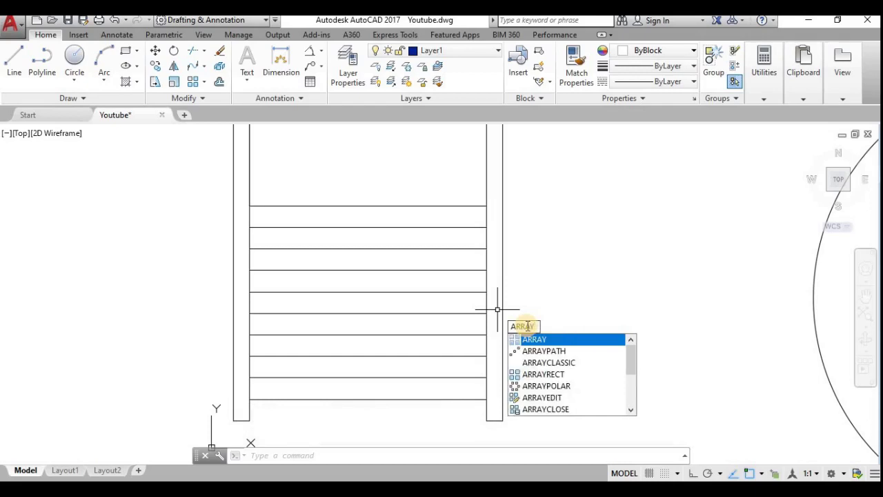
text(yrec)
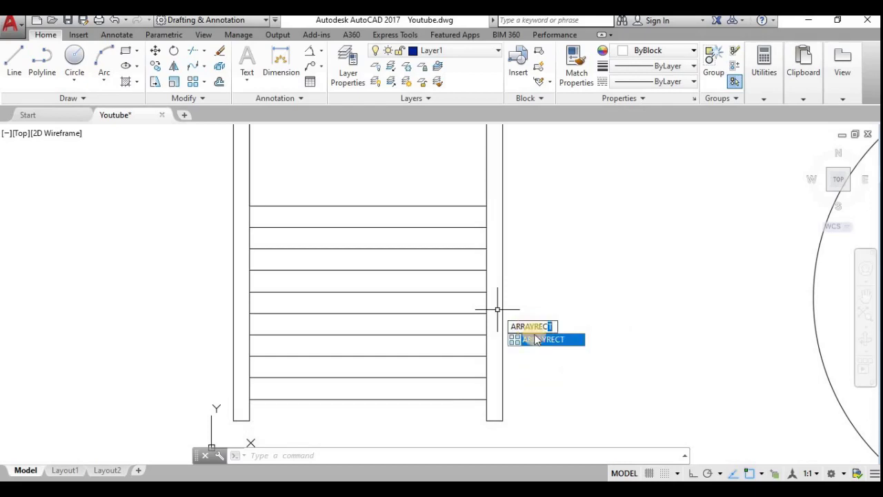
click(552, 339)
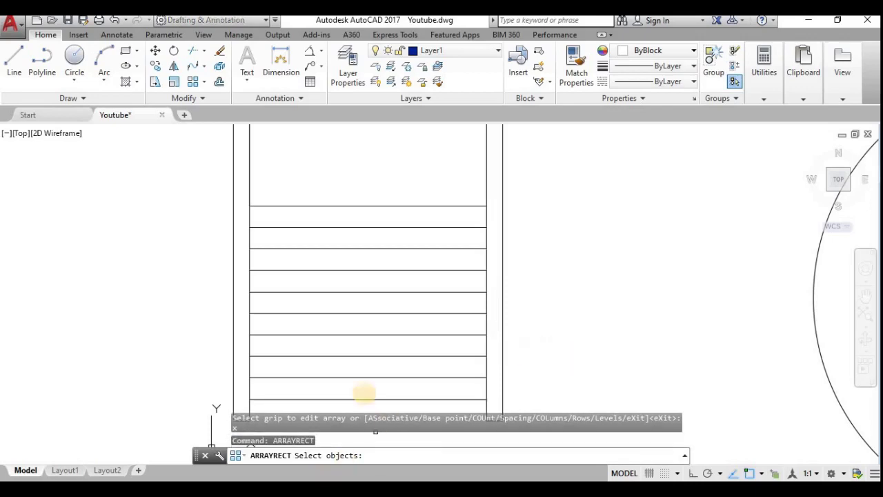
click(361, 204)
scroll(376, 199, down, 2)
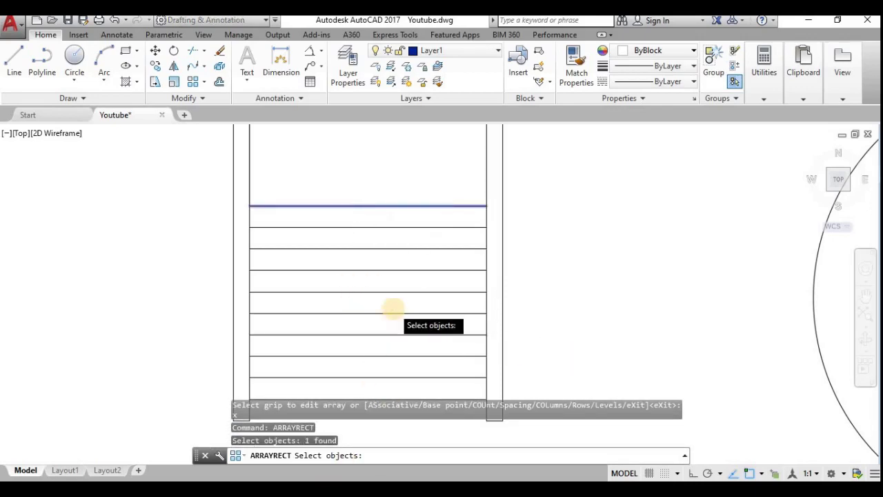
scroll(374, 246, up, 2)
middle_drag(391, 223, 385, 225)
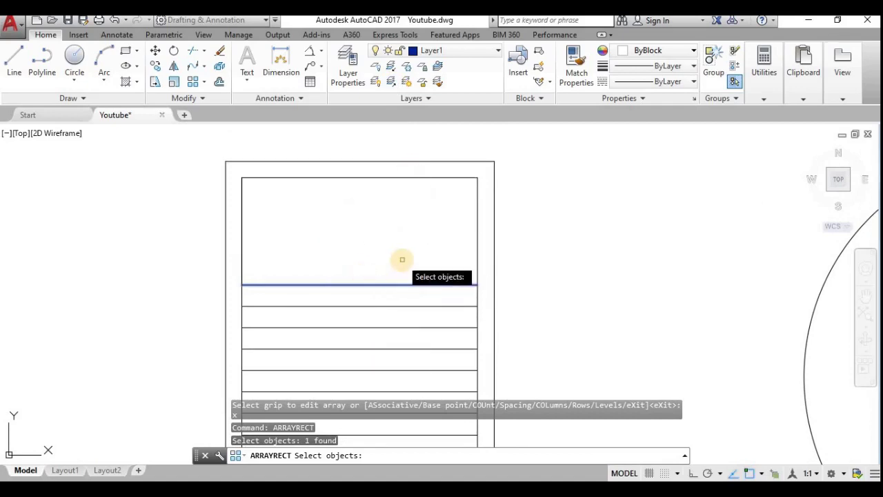
key(Return)
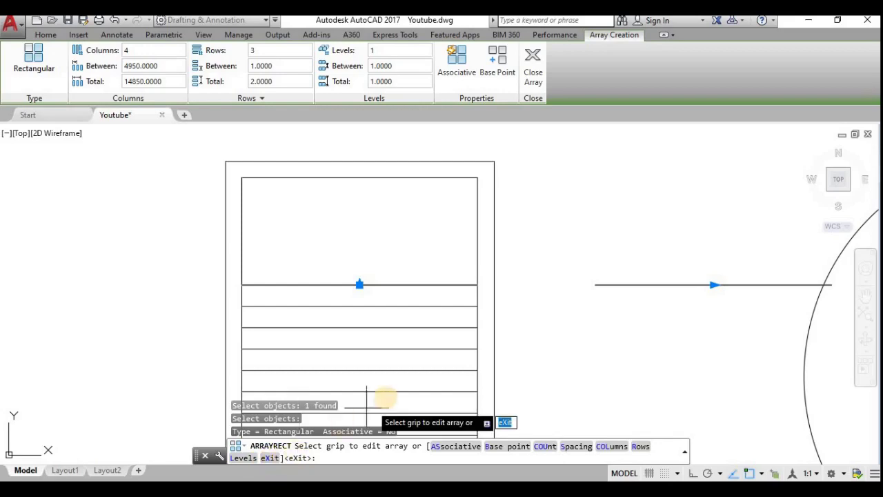
scroll(385, 399, down, 2)
scroll(384, 400, up, 2)
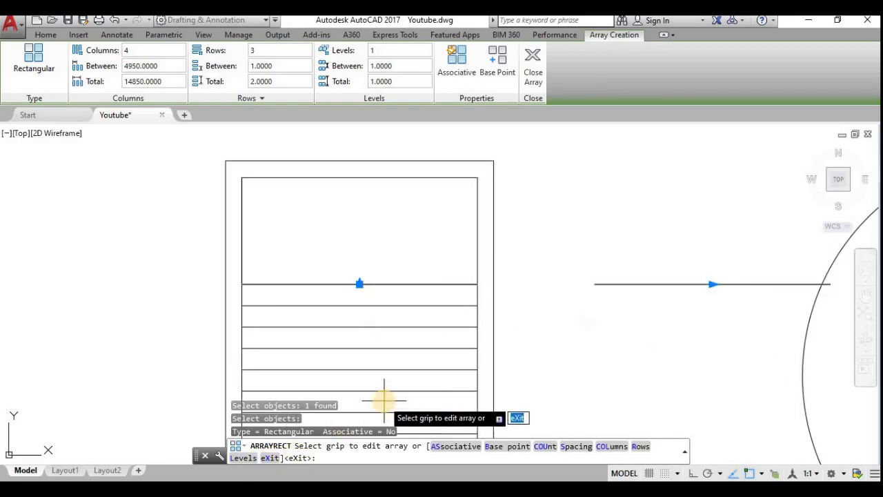
key(Escape)
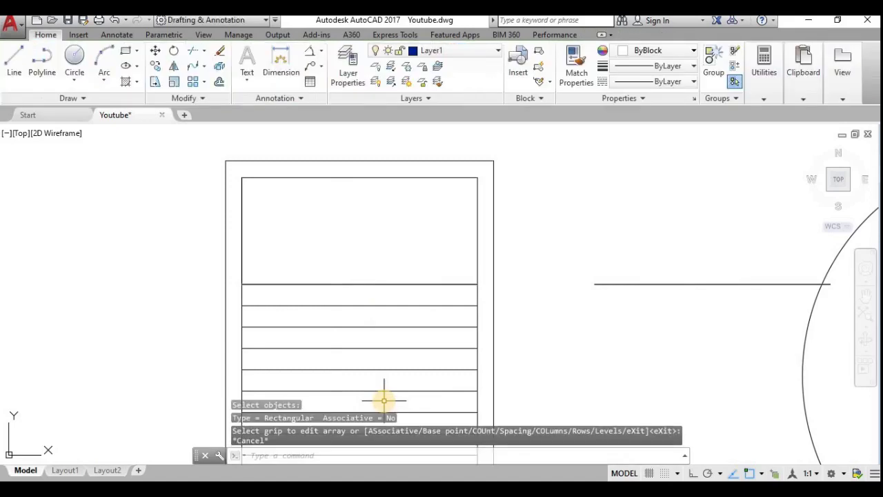
- Erase the long frame line, then the lines inside and right of the circle
click(607, 283)
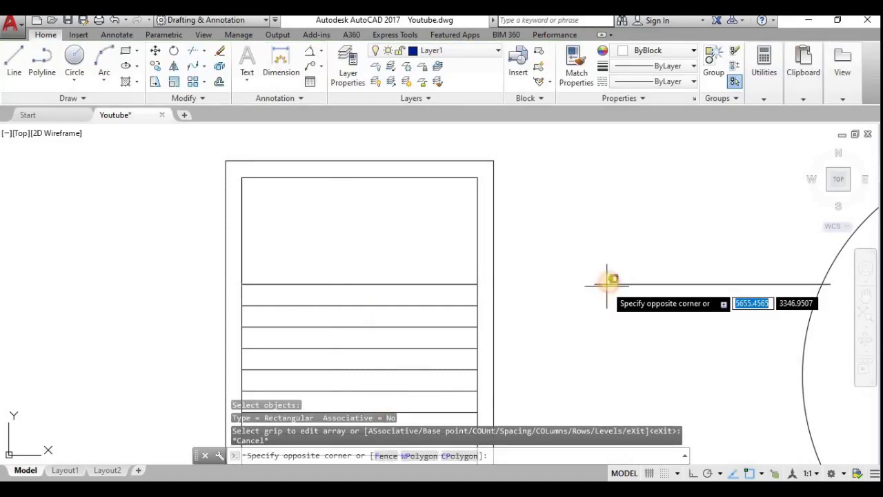
click(599, 268)
key(Delete)
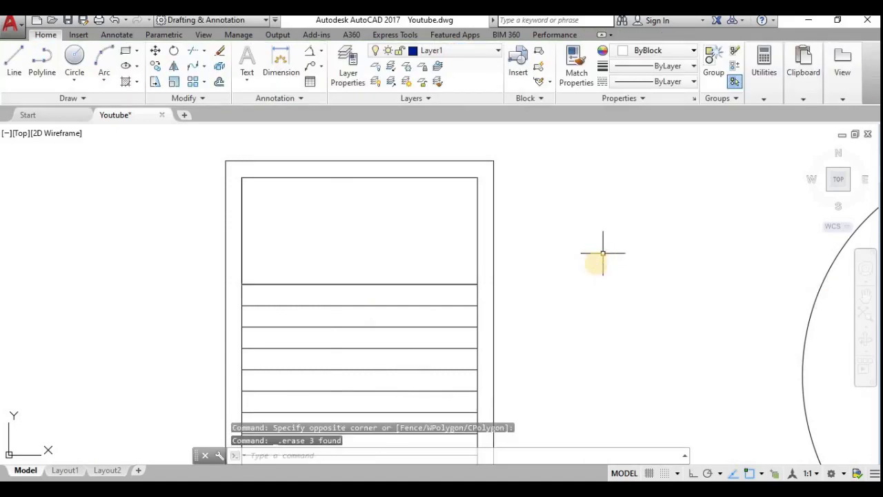
scroll(599, 262, down, 4)
middle_drag(658, 315, 508, 301)
scroll(542, 285, up, 2)
click(542, 287)
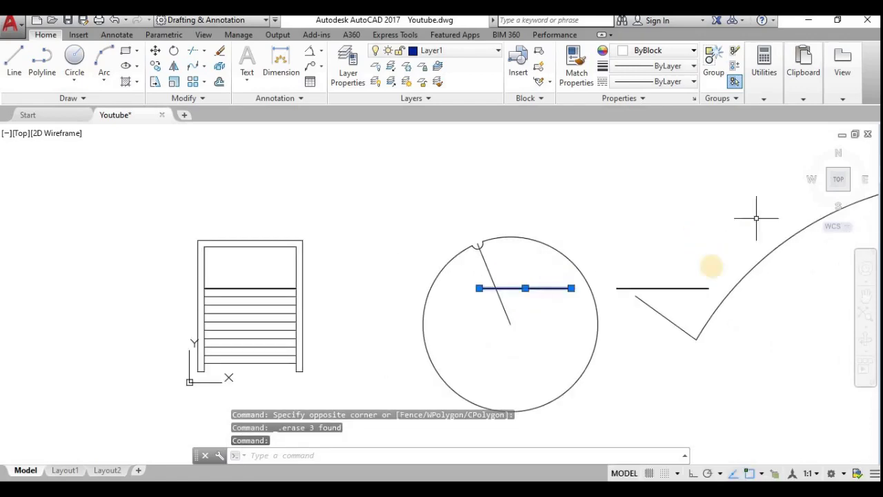
click(676, 287)
key(Delete)
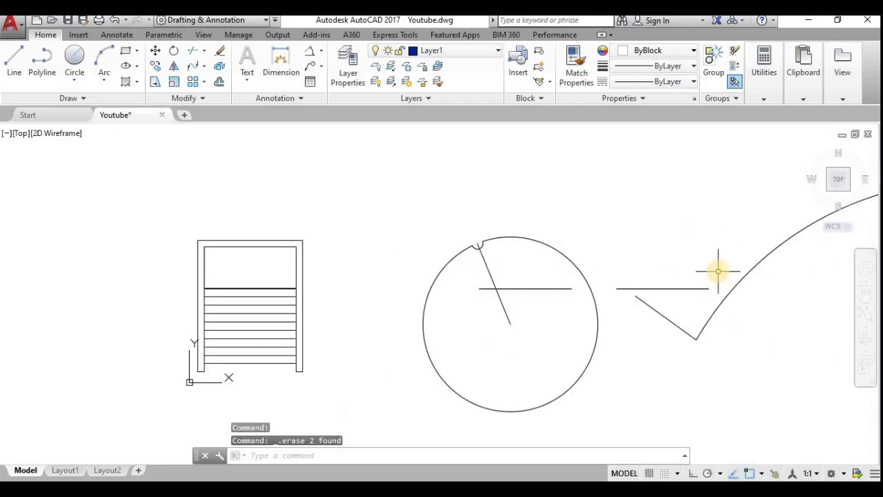
- Erase the remaining horizontal lines inside the circle and to its right
click(559, 289)
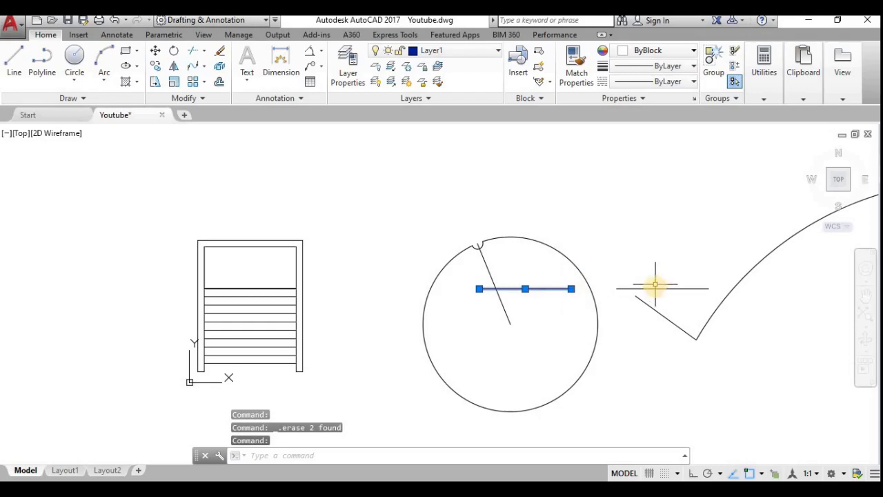
key(Delete)
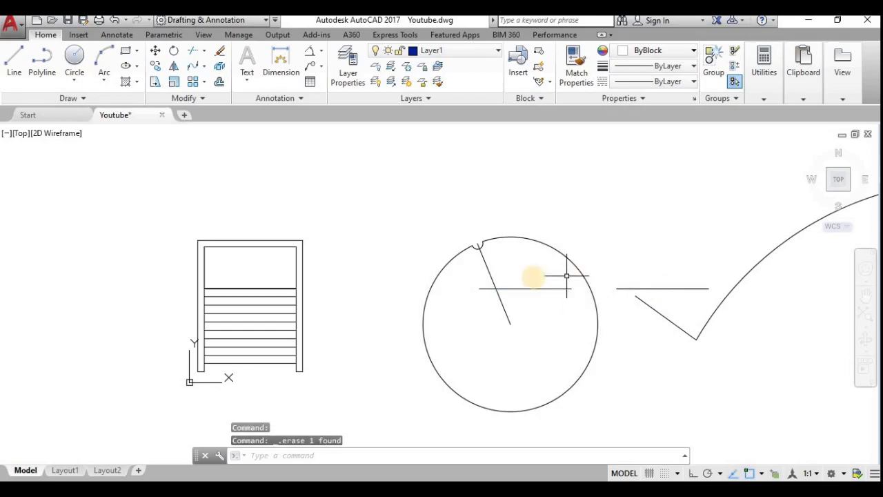
click(476, 303)
click(587, 279)
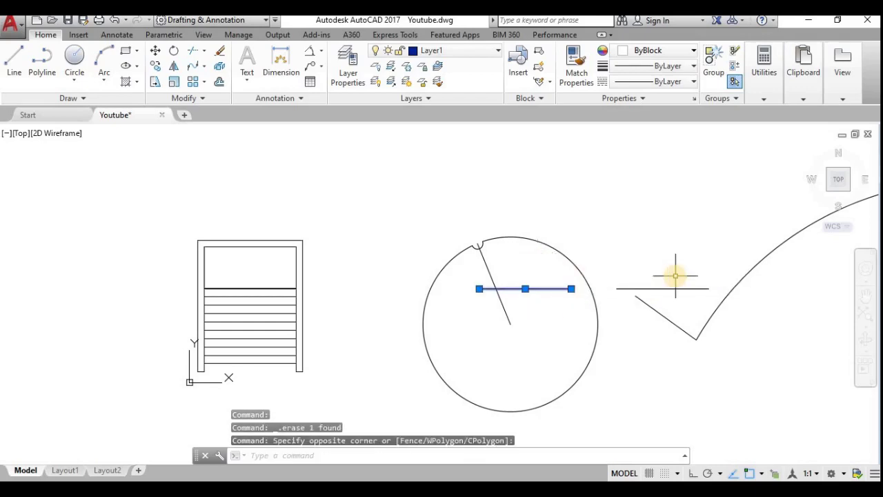
key(Delete)
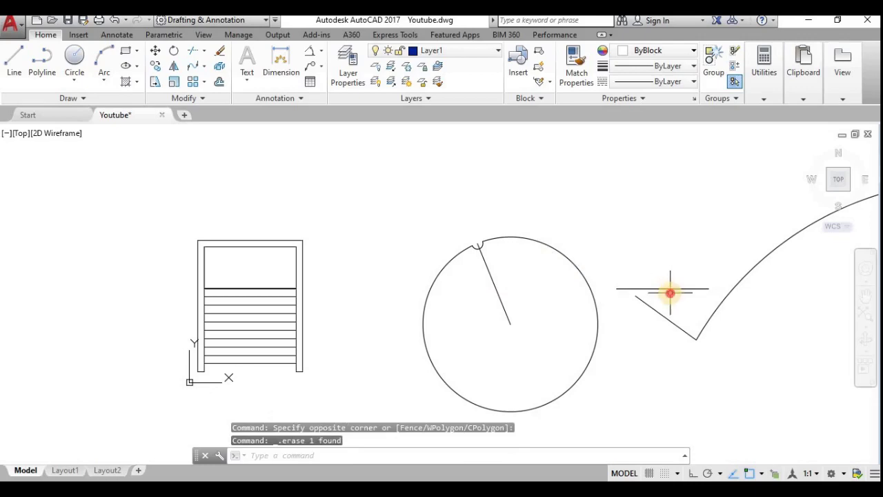
click(670, 288)
key(Delete)
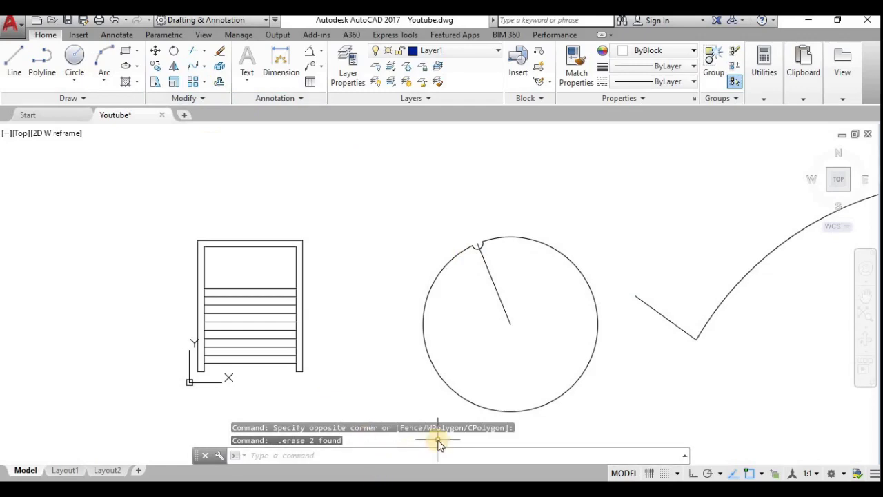
text(array)
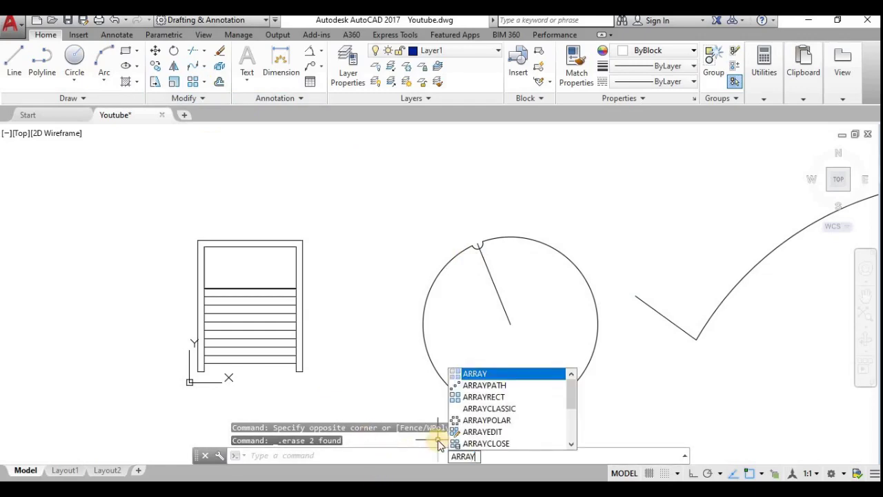
- Polar-array the radius line around the circle's centre, previewing 6 items at 60°
click(479, 421)
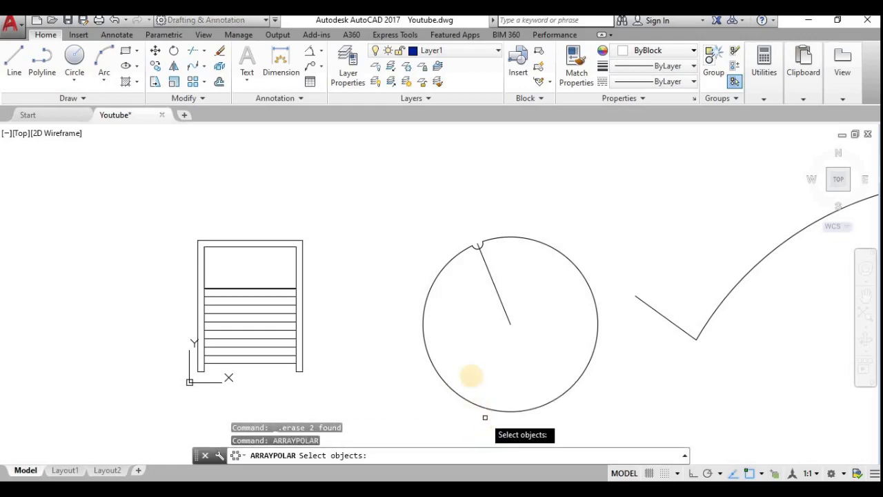
click(500, 299)
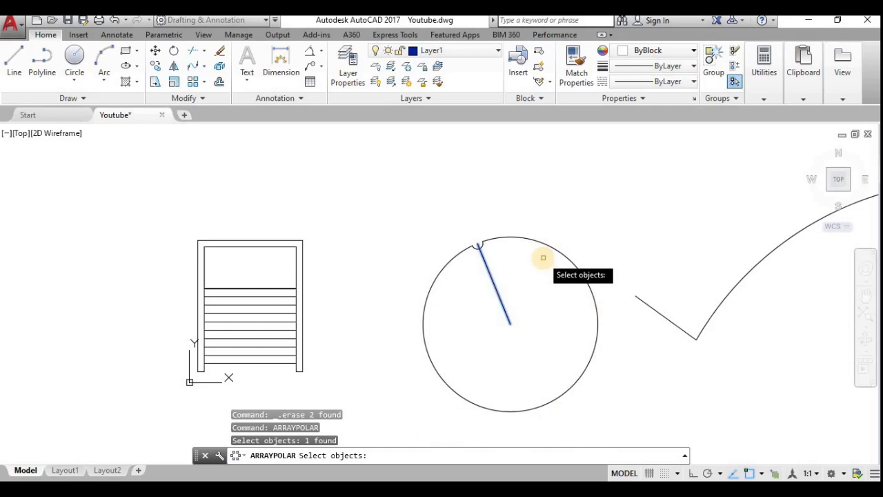
key(Return)
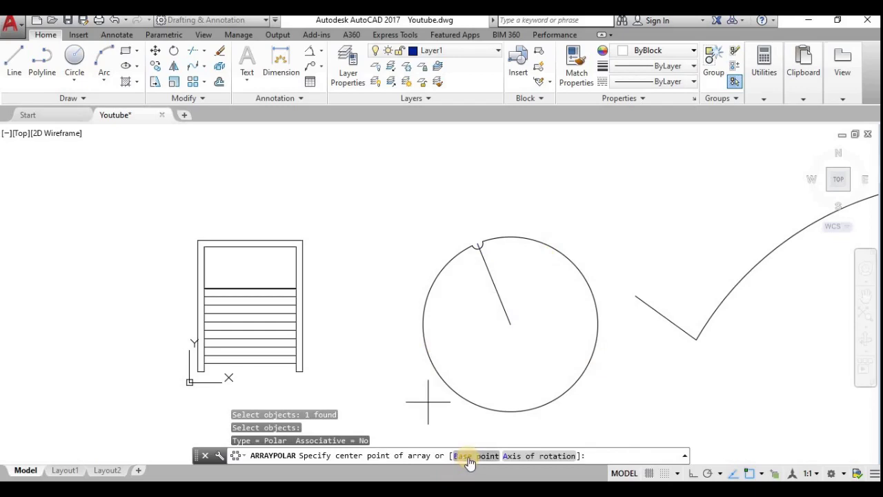
click(510, 325)
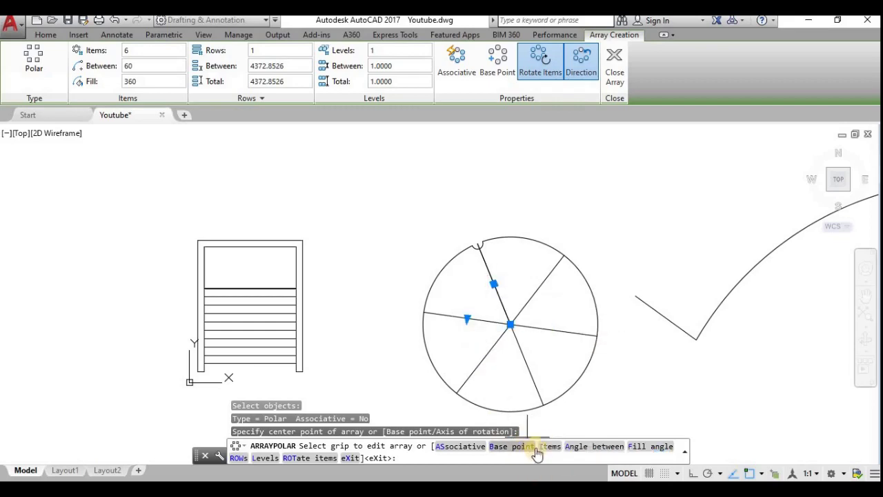
- Keep the 360° fill angle and set 45° between items
click(645, 447)
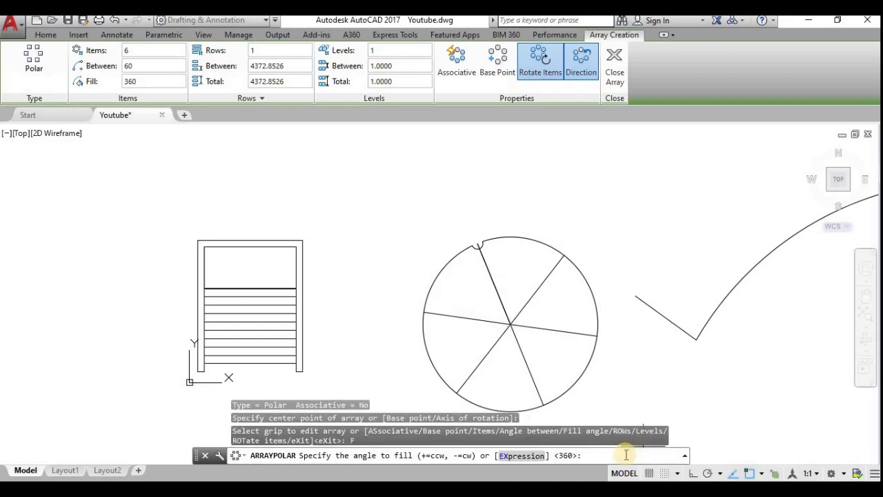
click(625, 455)
key(Return)
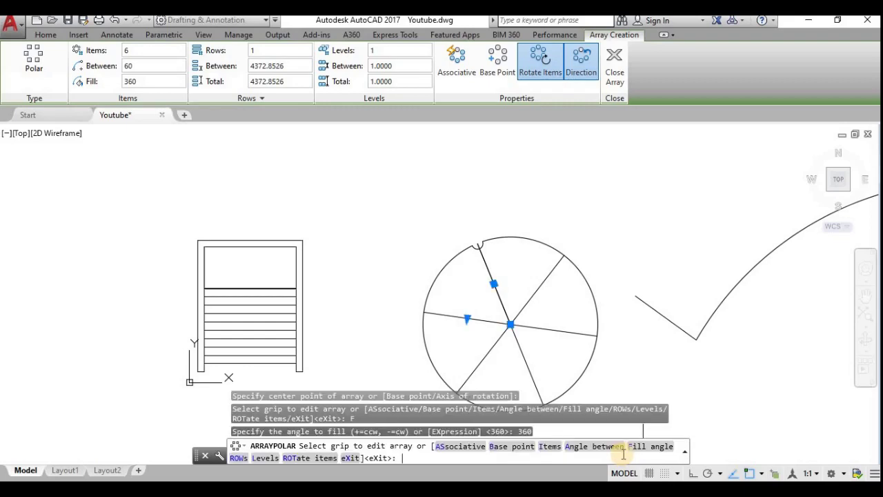
click(583, 448)
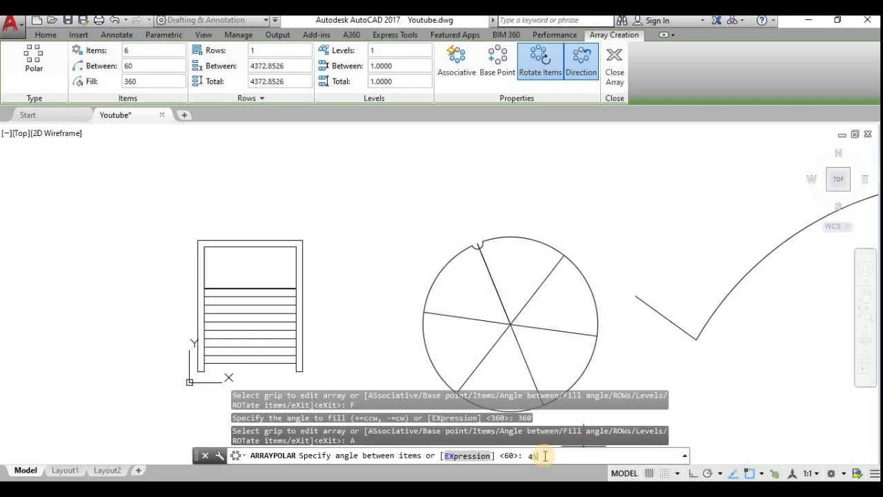
text(45)
key(Return)
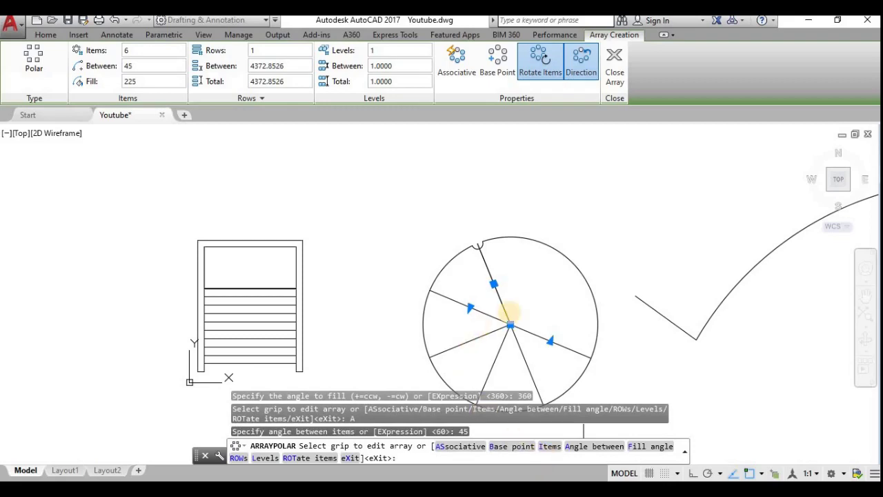
scroll(509, 325, down, 2)
scroll(514, 325, up, 4)
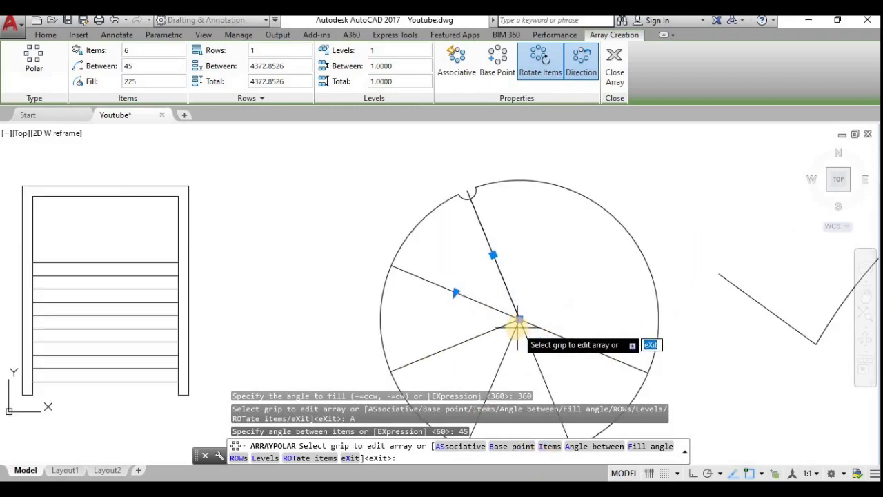
- Set 10 items, respace them evenly at 36°, and finish the polar array
click(550, 446)
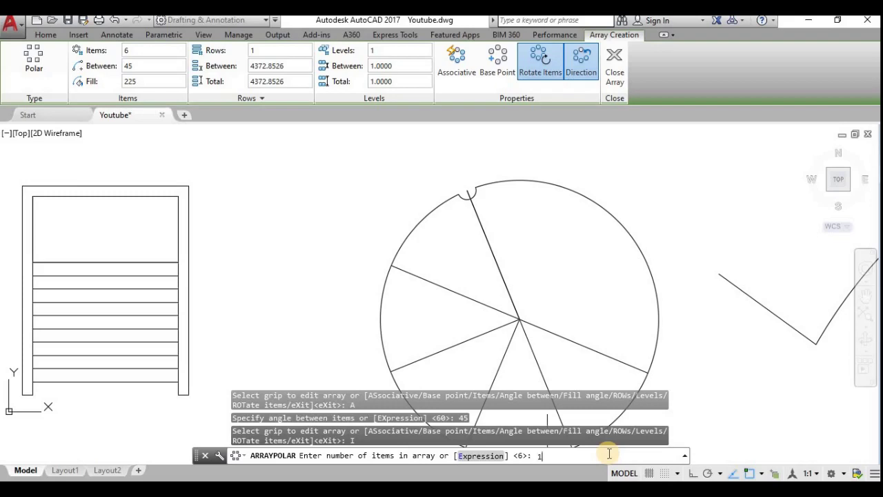
text(10)
key(Return)
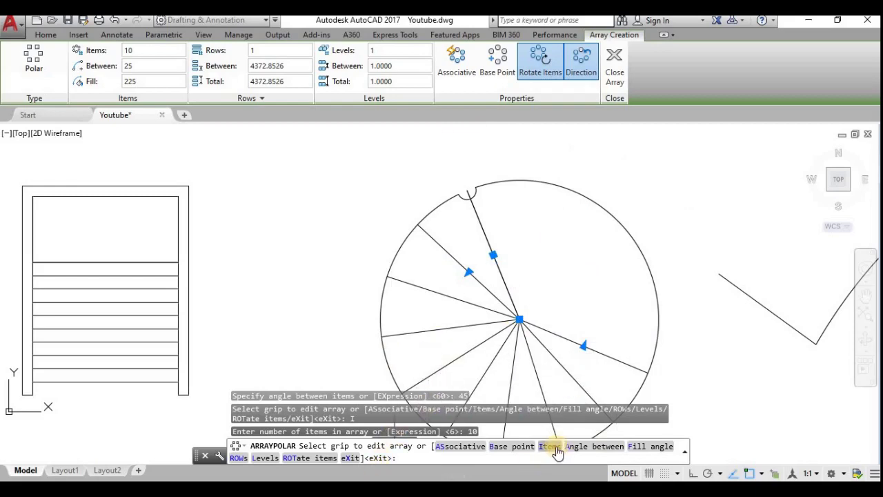
click(598, 447)
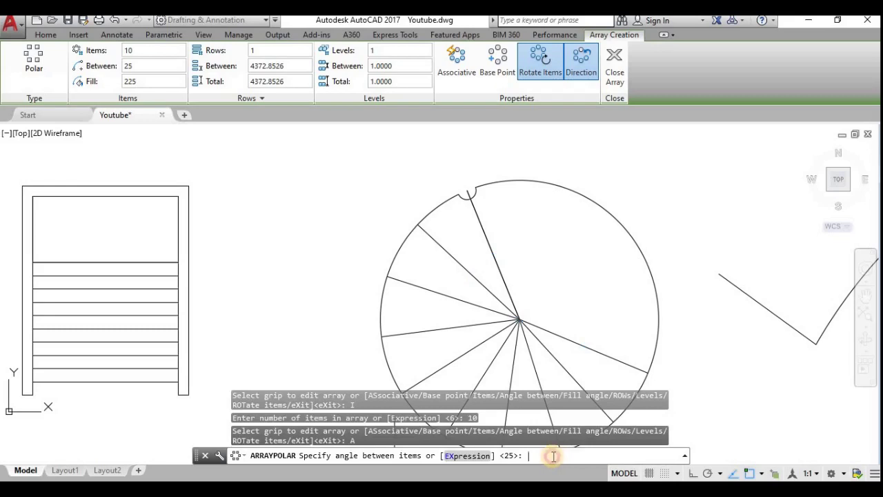
key(Return)
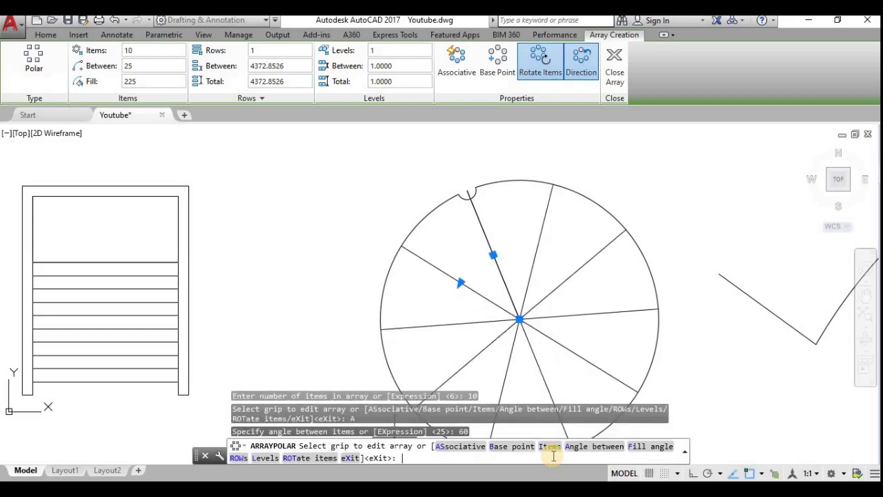
scroll(536, 351, down, 3)
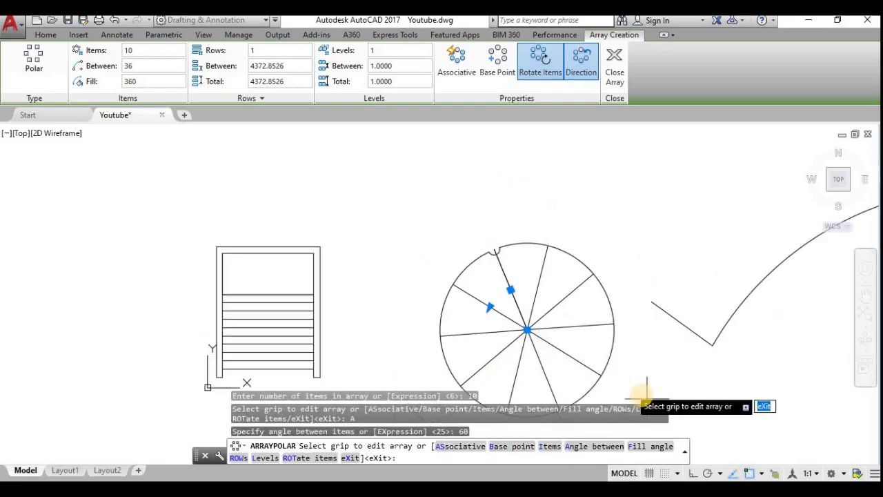
scroll(491, 305, up, 3)
middle_drag(491, 304, 462, 292)
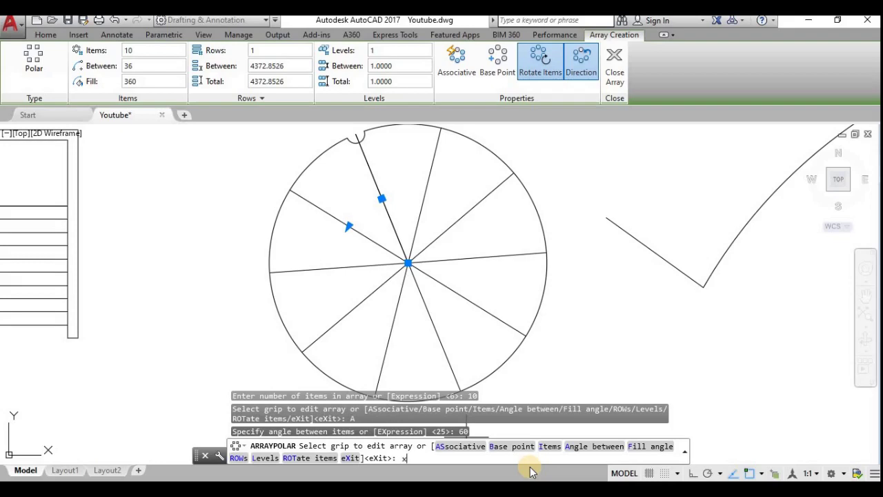
key(Return)
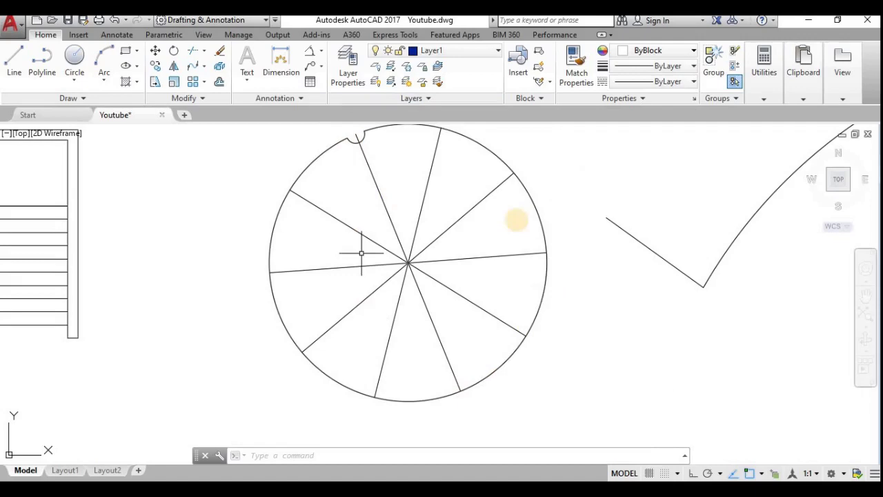
scroll(616, 324, down, 3)
mouse_move(676, 345)
middle_down()
mouse_move(538, 325)
mouse_move(490, 342)
middle_up()
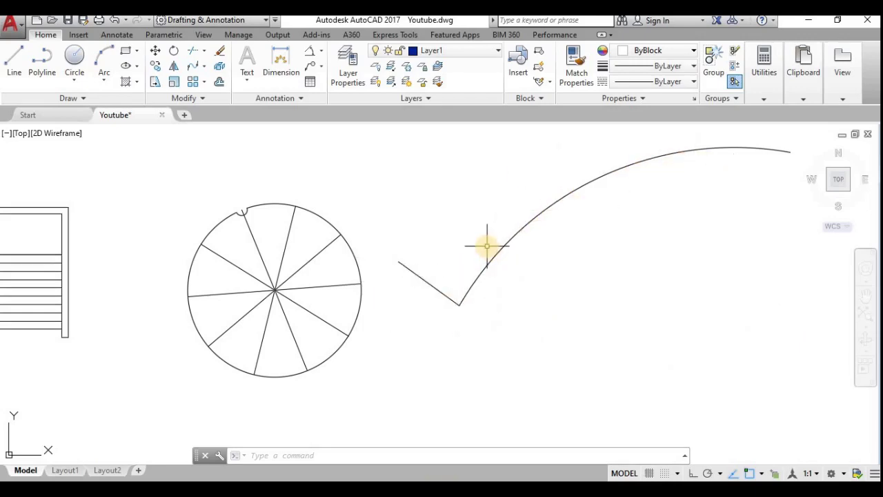
- Start the ARRAYPATH command after cancelling a mistaken ARRAYPOLAR entry
text(ARRAYPOLAR)
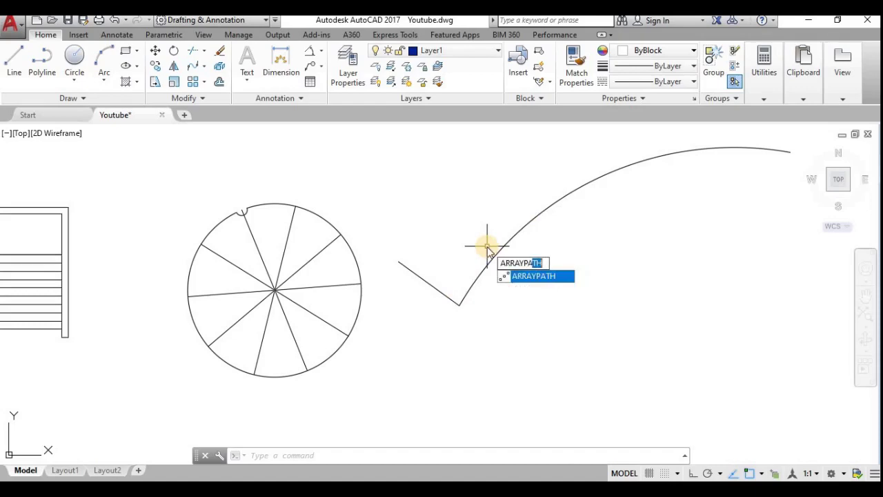
key(Return)
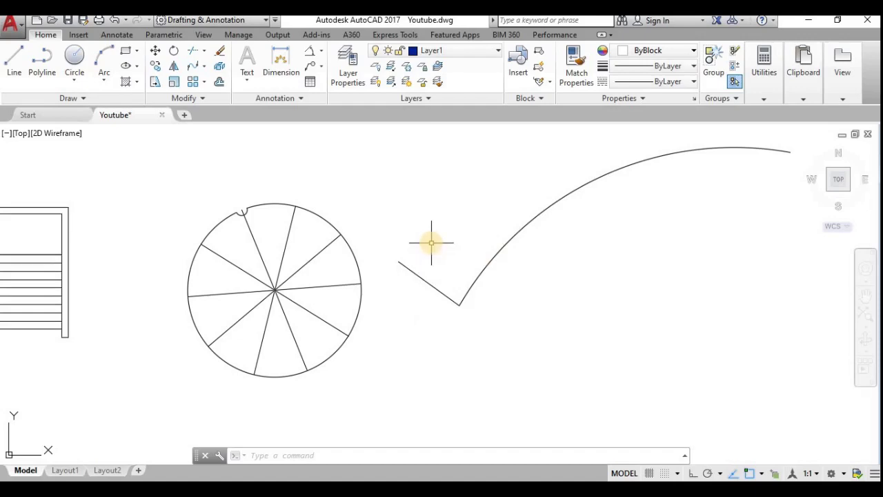
key(Up)
key(Escape)
text(a)
key(BackSpace)
text(arra)
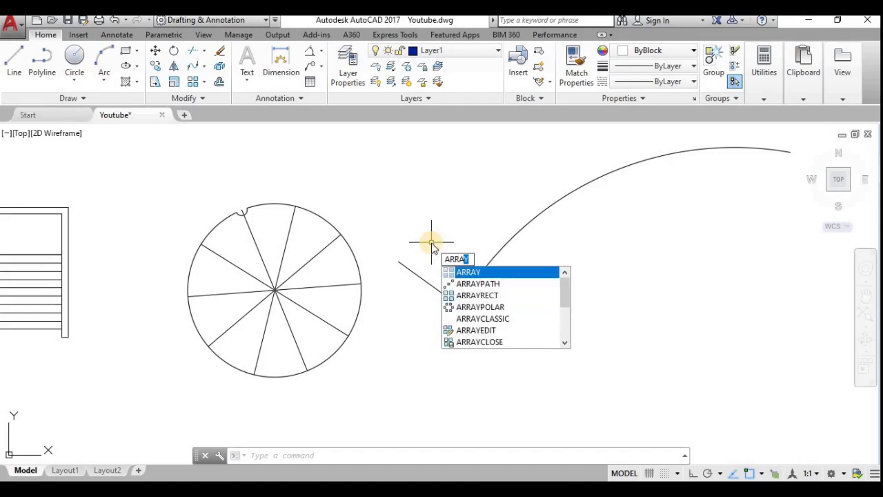
text(y)
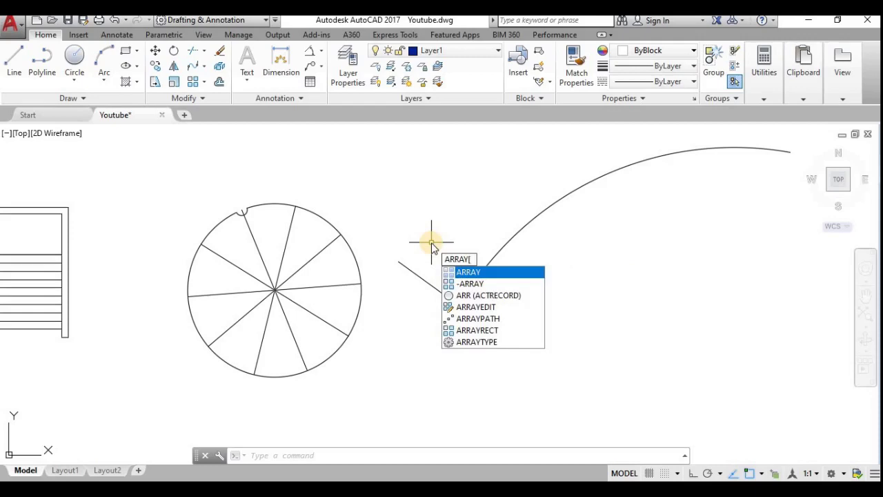
text(path)
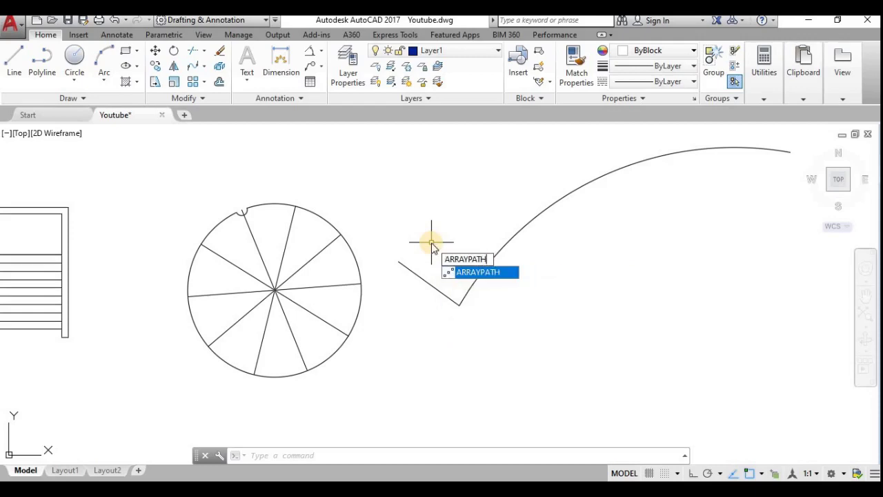
key(Return)
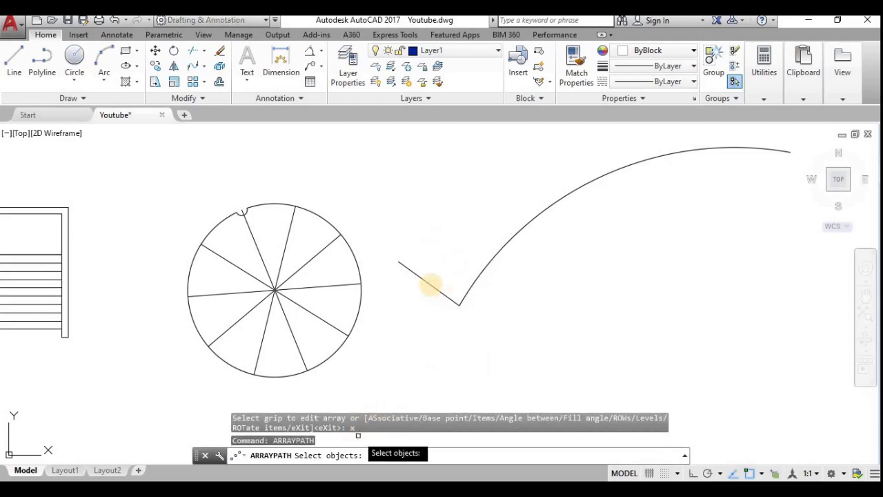
- Path-array the short slanted line along the large arc, previewing 5 items
click(422, 278)
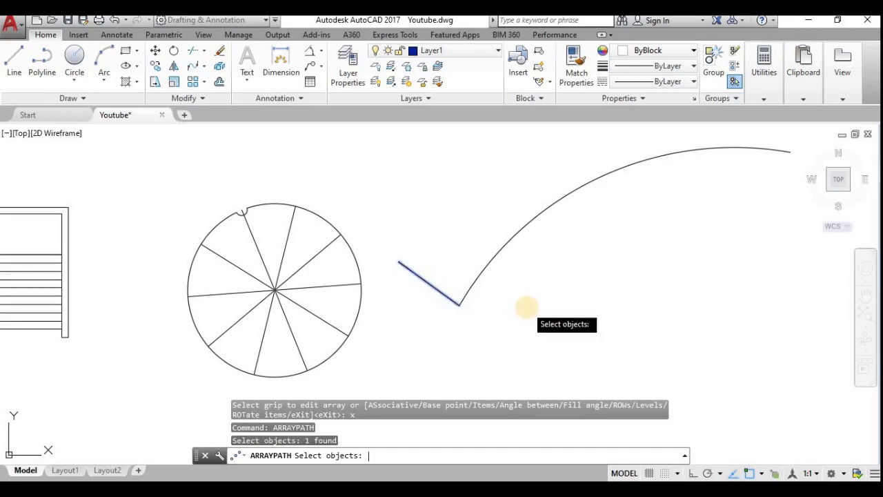
key(Return)
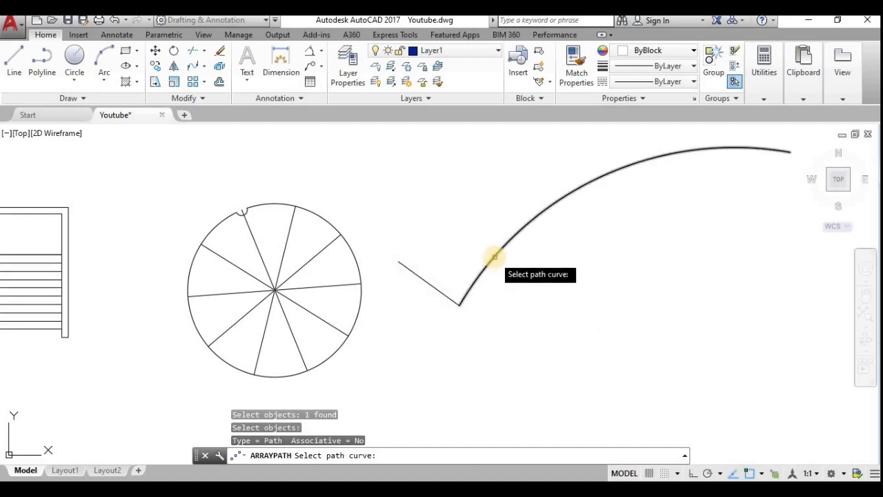
middle_drag(509, 284, 473, 327)
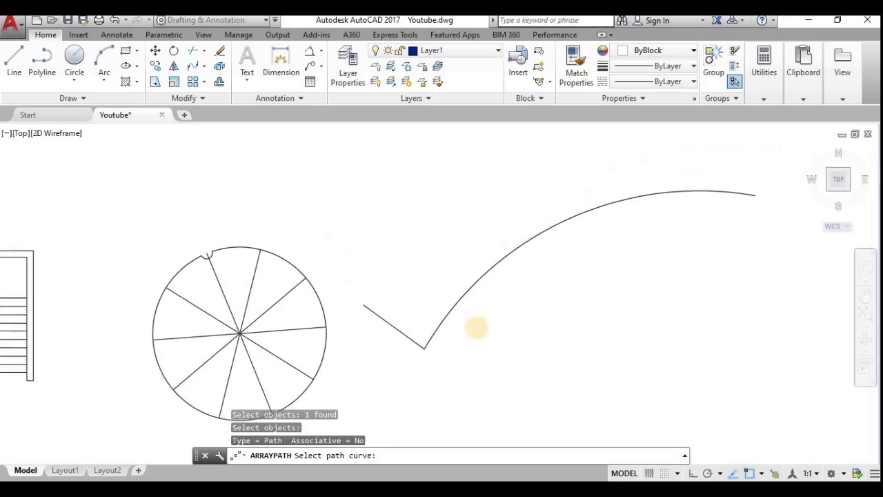
click(481, 276)
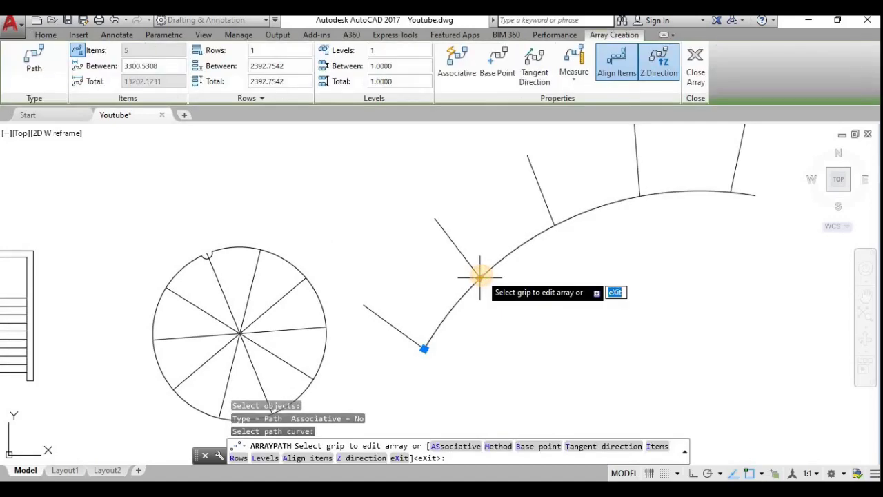
- Set the path method to Measure and define a tangent direction up the arc
click(497, 448)
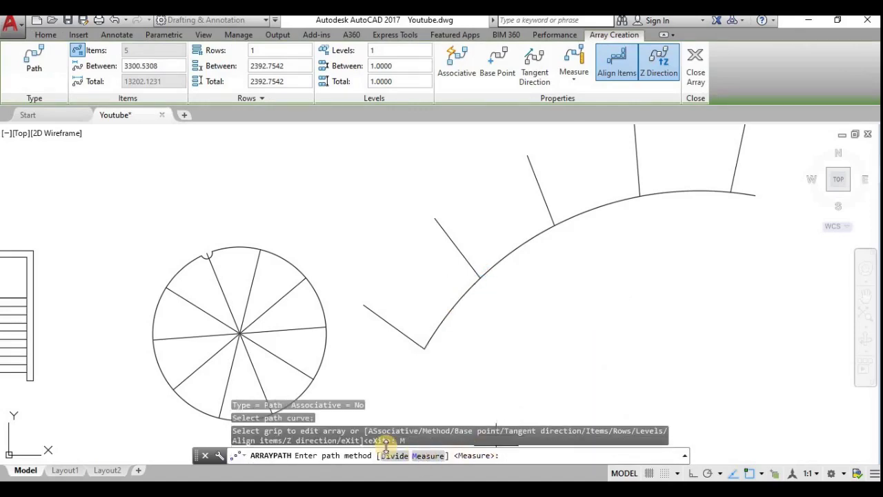
click(432, 457)
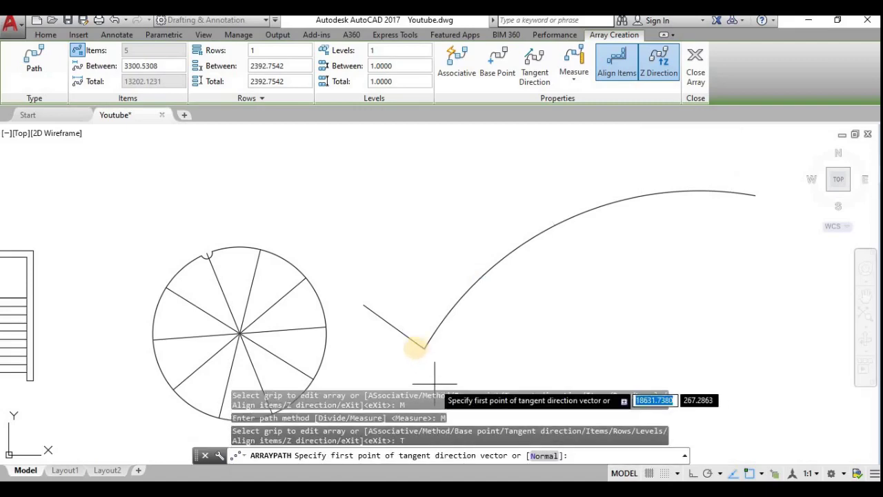
click(424, 348)
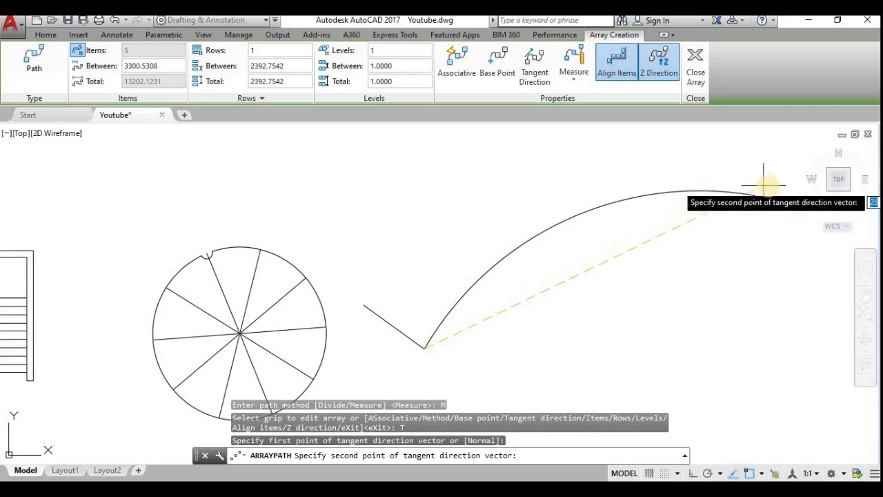
click(550, 150)
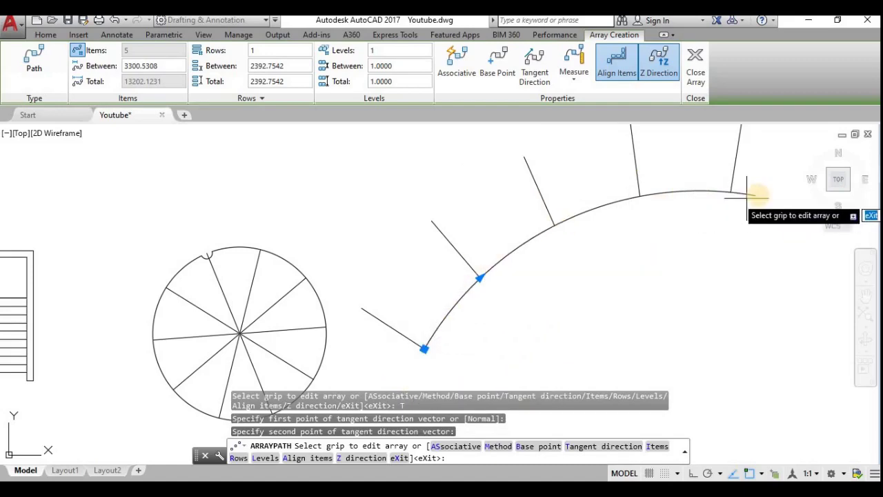
- Redefine the tangent direction twice with new vector points to realign the ticks
click(597, 449)
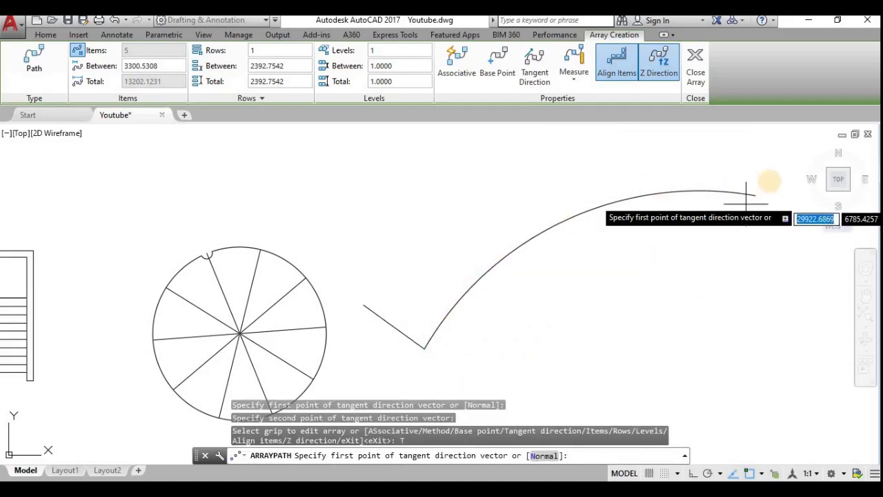
click(754, 196)
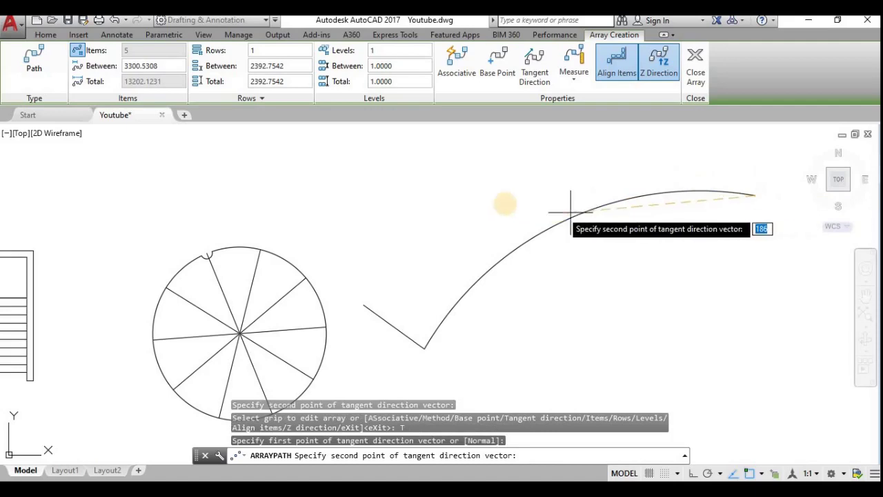
click(404, 294)
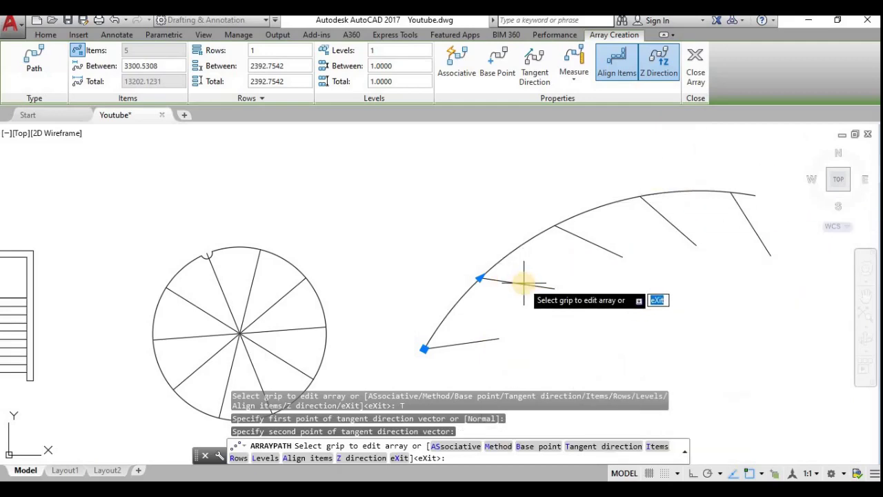
click(590, 447)
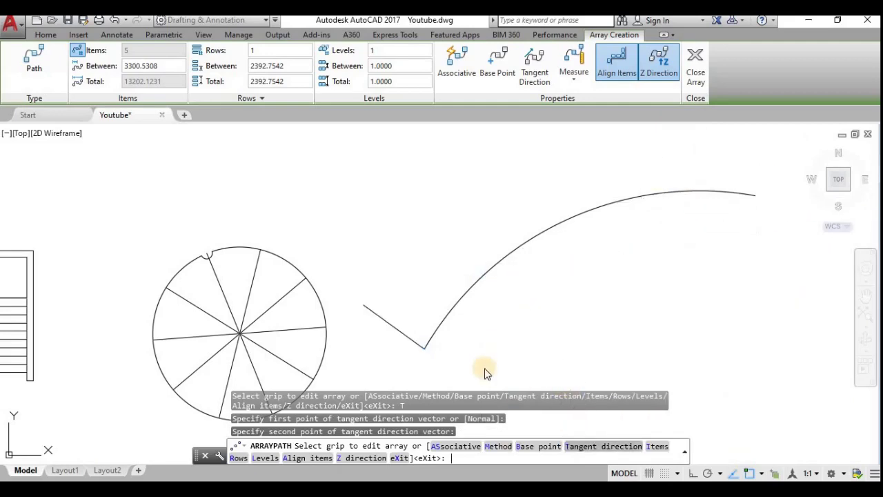
text(T)
key(Return)
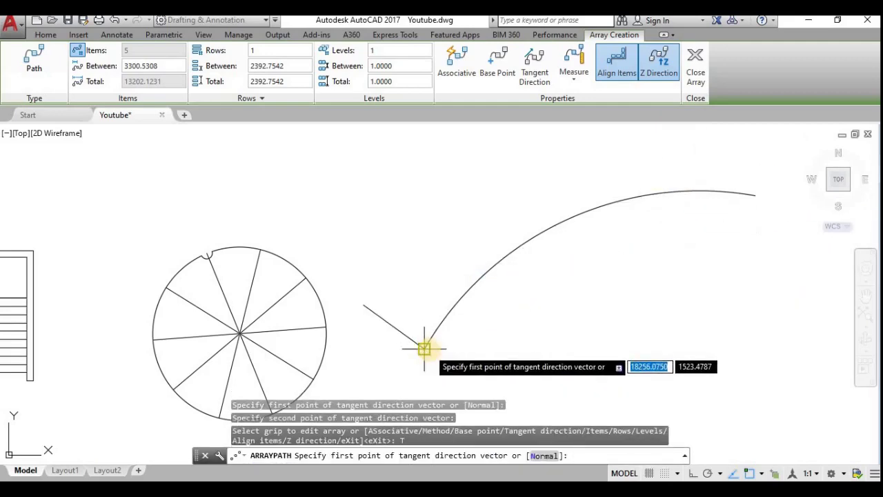
click(424, 349)
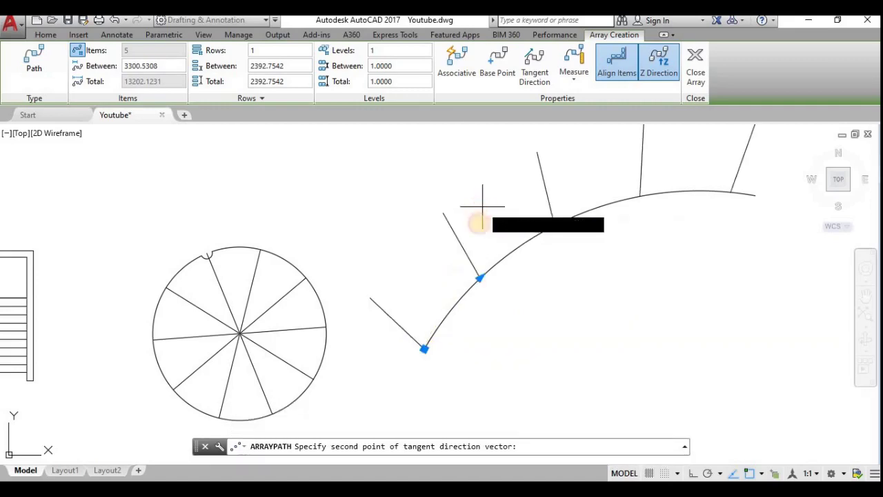
click(482, 205)
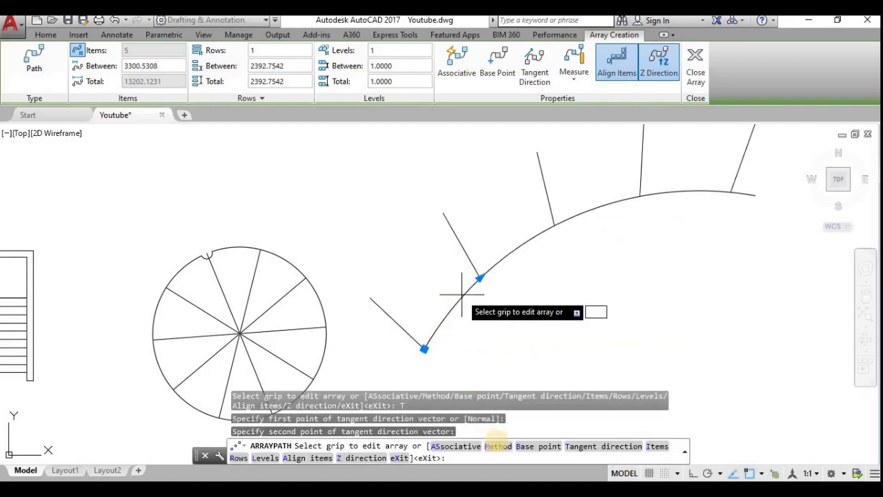
- Make the items normal to the arc and redefine the tangent direction once more
click(592, 447)
click(544, 456)
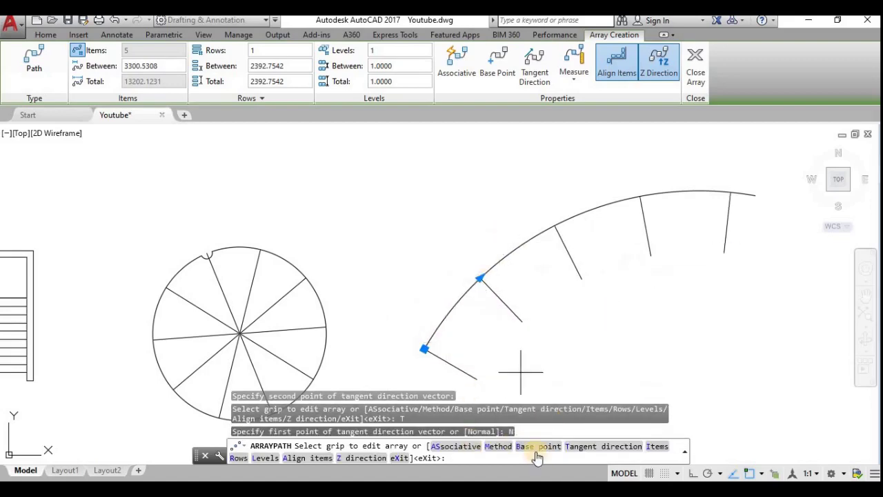
click(581, 448)
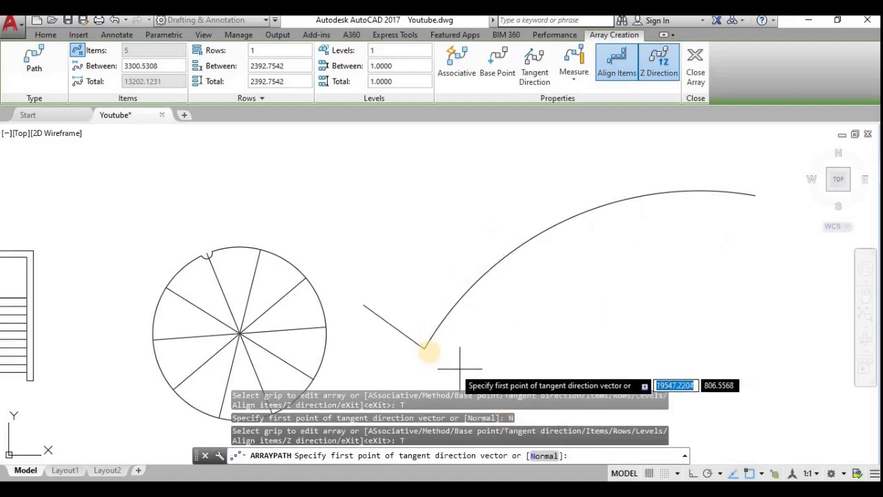
click(424, 349)
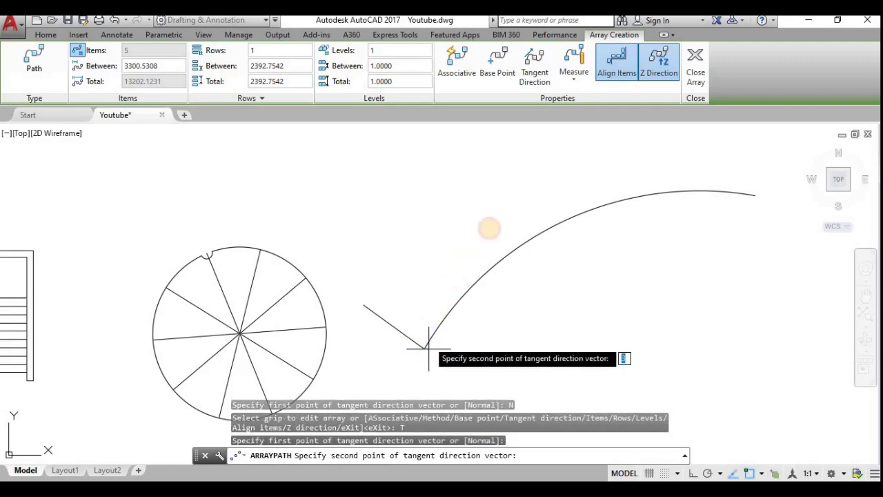
click(516, 194)
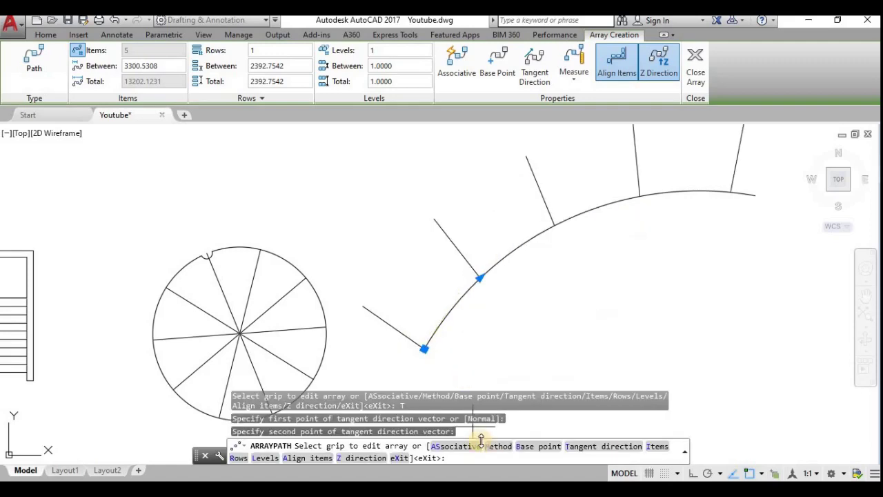
click(656, 447)
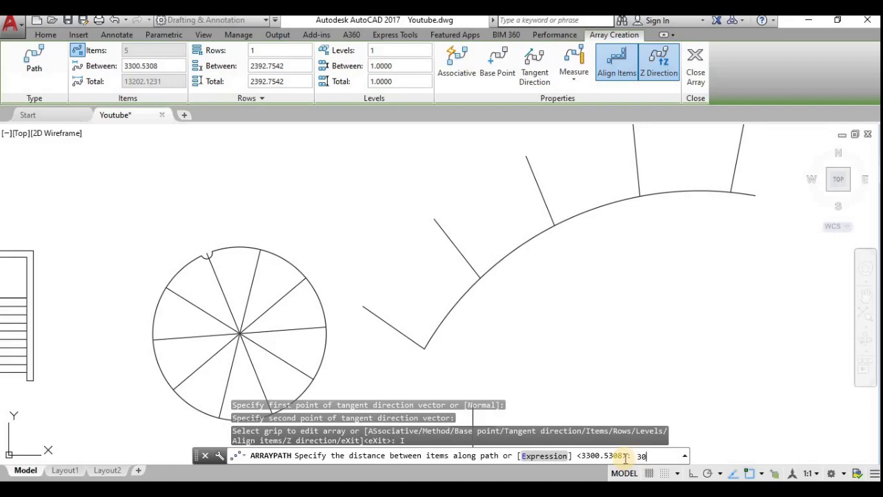
- Space the arc ticks 300 apart and cut the item count from 100 to 20
key(Return)
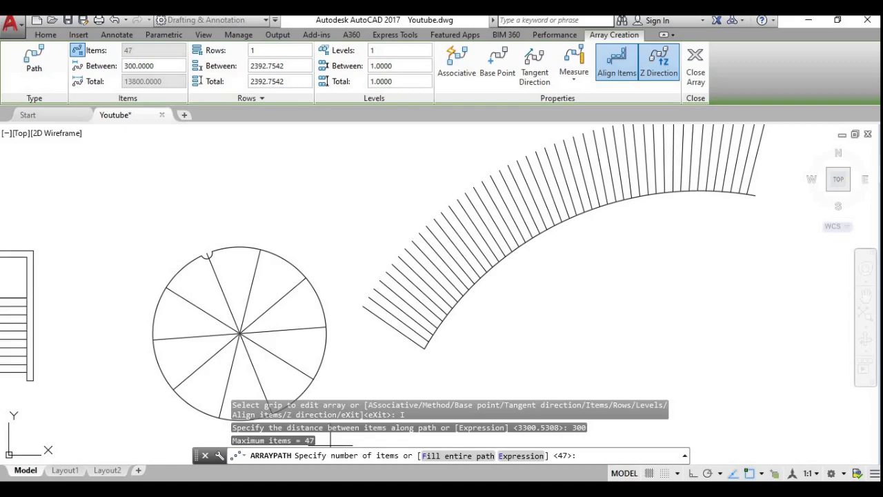
key(Return)
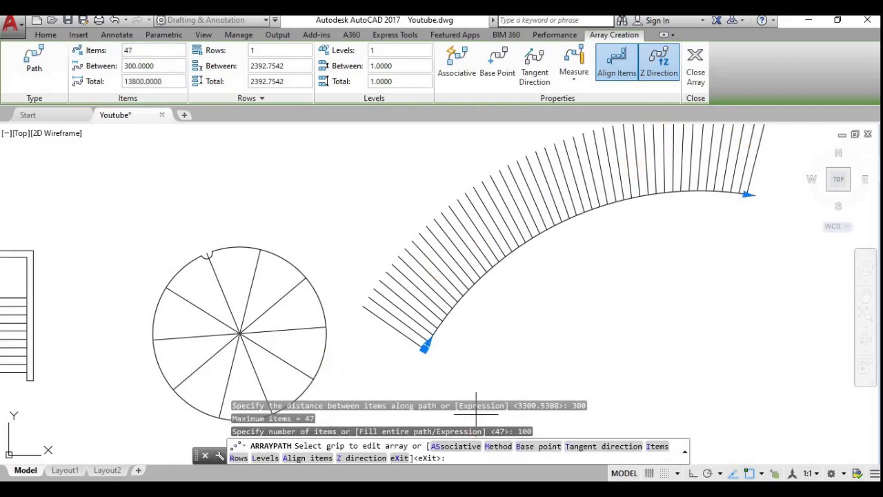
click(657, 446)
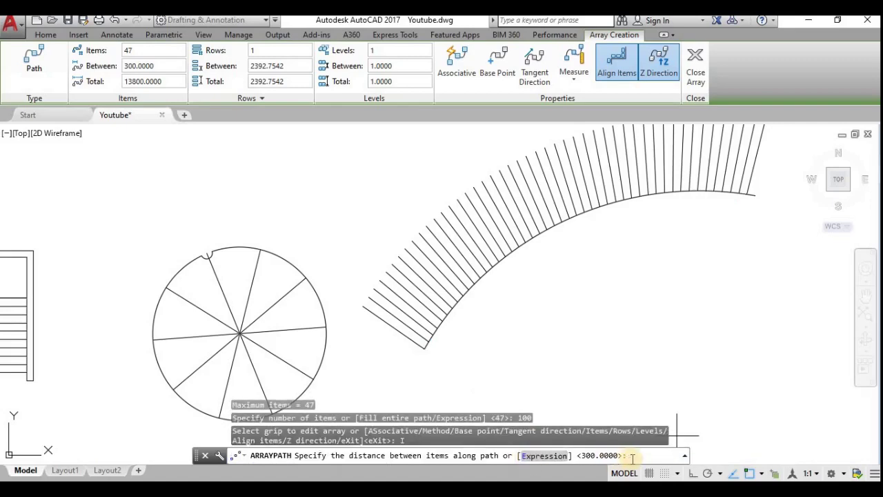
key(Return)
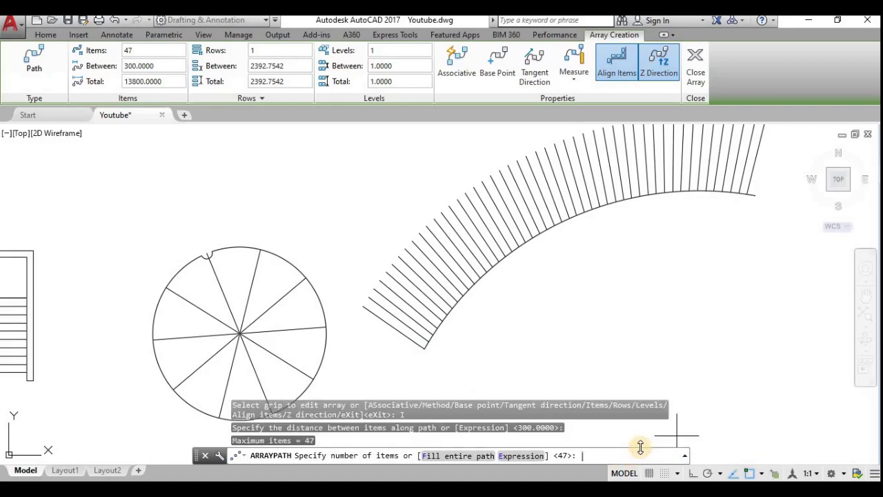
key(Return)
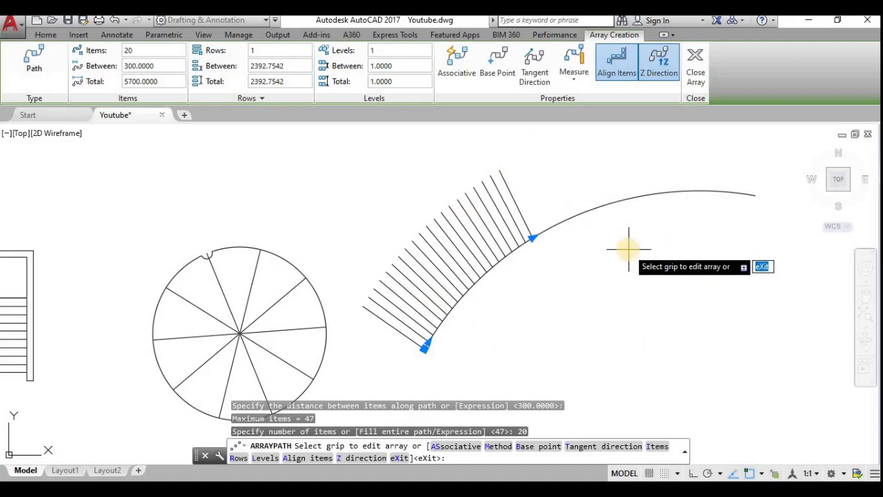
- Set the path array's Z direction option to No
click(376, 457)
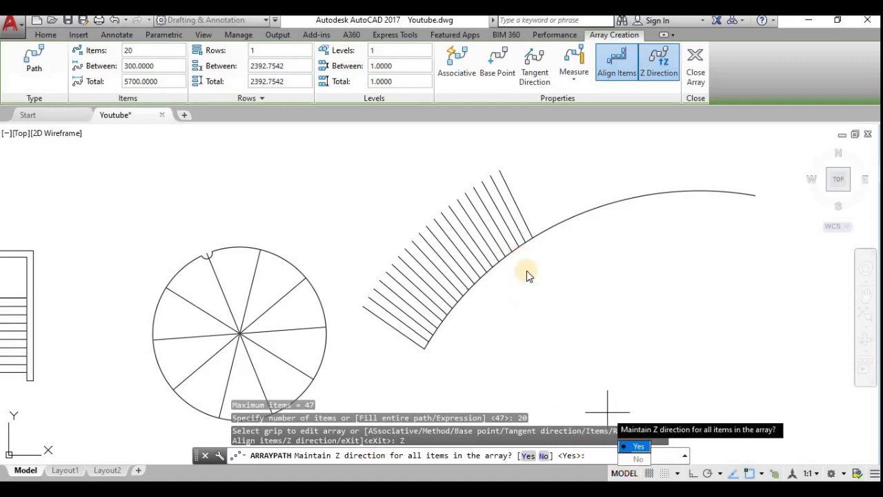
click(581, 347)
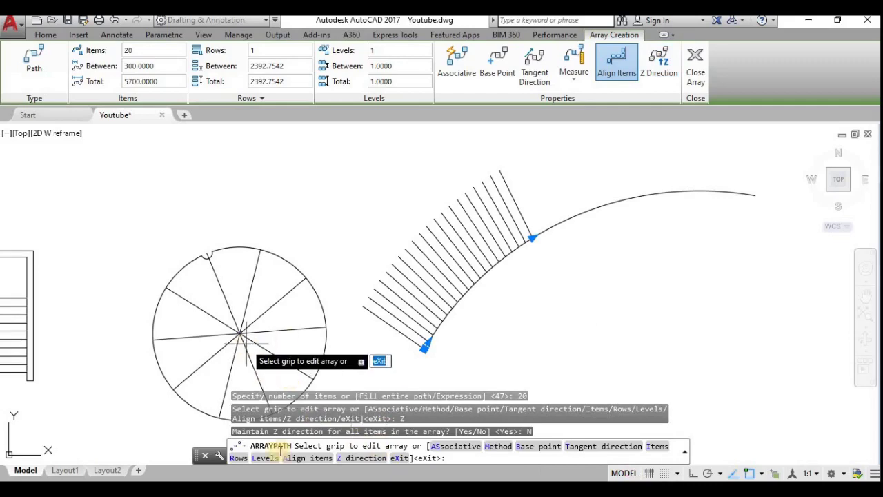